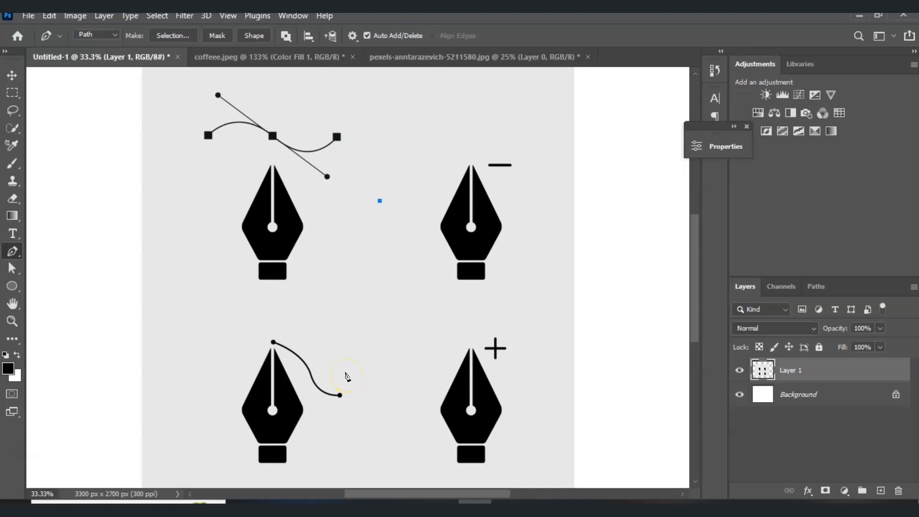
Switch from the coffeee doodle.png preview to the Untitled-1 document in Photoshop.
left_click(497, 58)
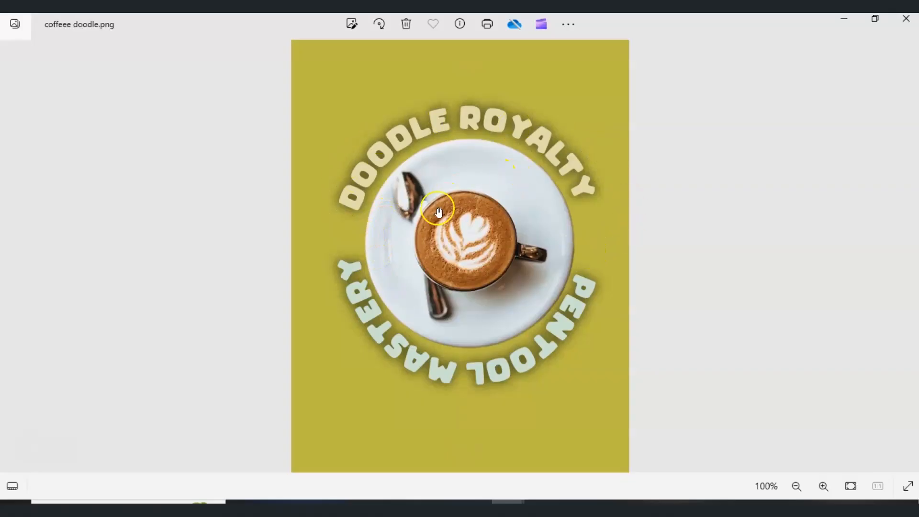
mouse_move(541, 502)
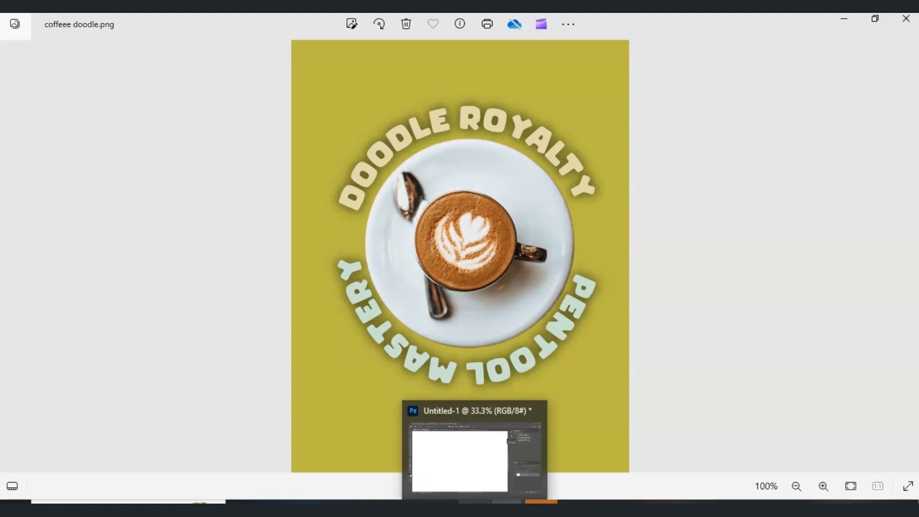
left_click(474, 459)
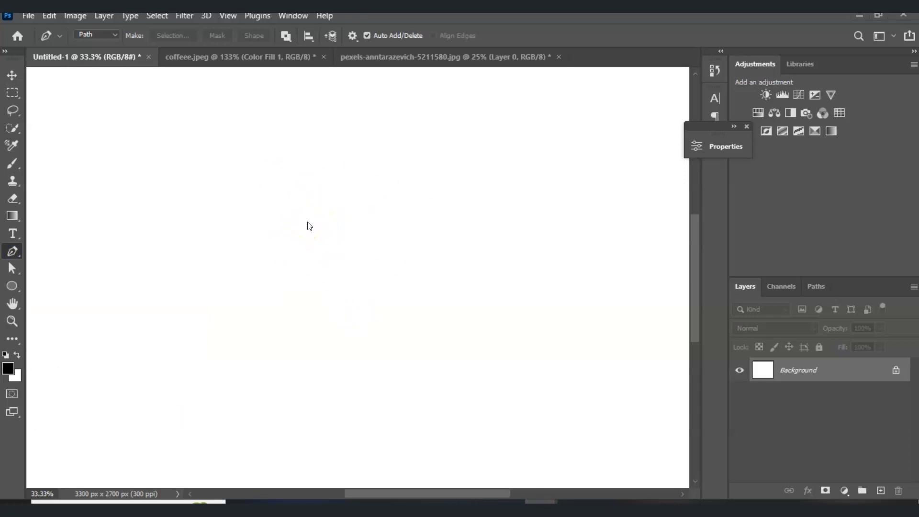
Draw a closed four-sided path with straight segments near the middle of the blank canvas using the Pen tool.
left_click(317, 233)
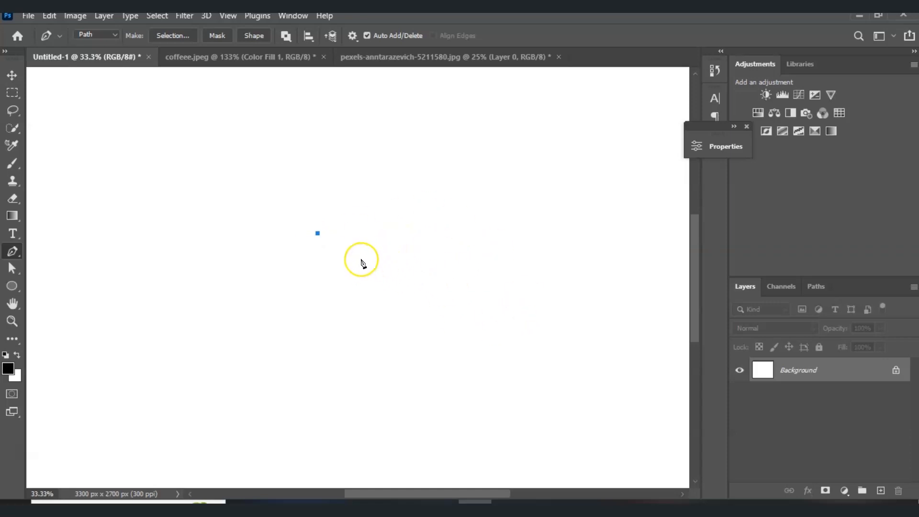
left_click(496, 235)
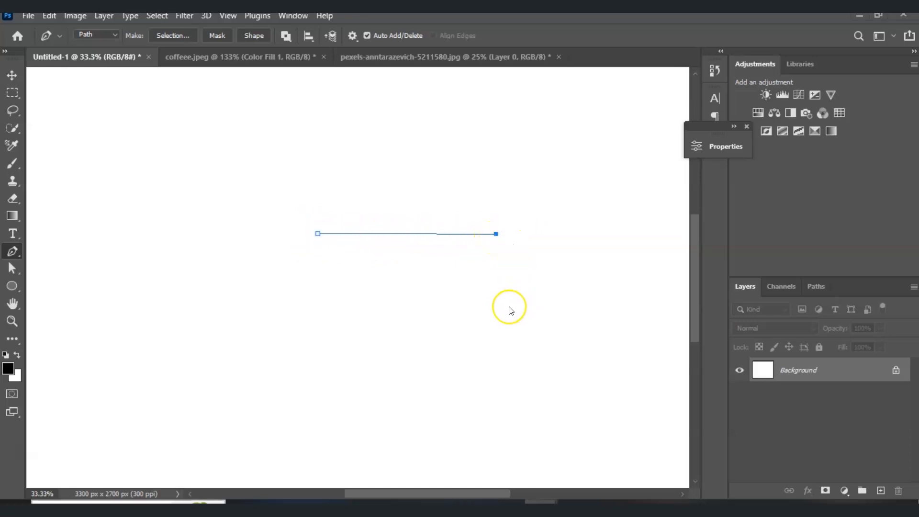
left_click(500, 317)
left_click(331, 313)
left_click(319, 235)
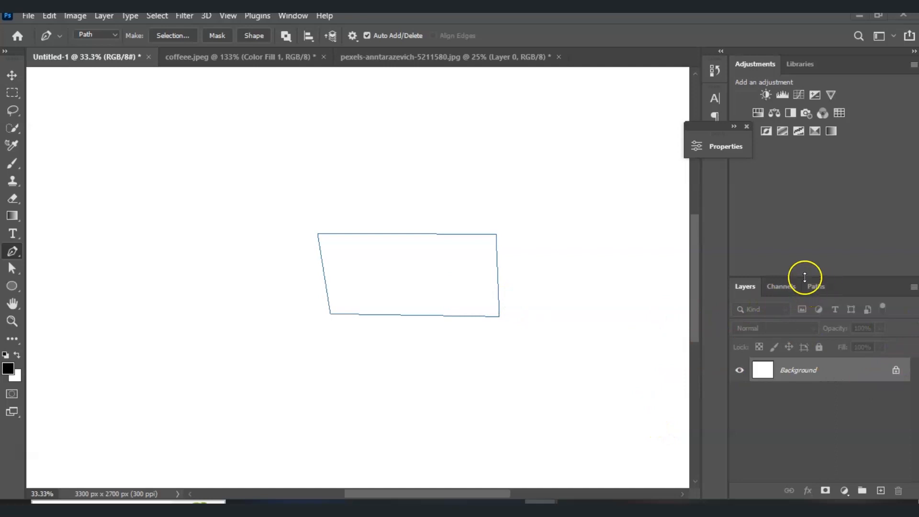
Bring up the document's list of paths to examine the Work Path.
left_click(818, 286)
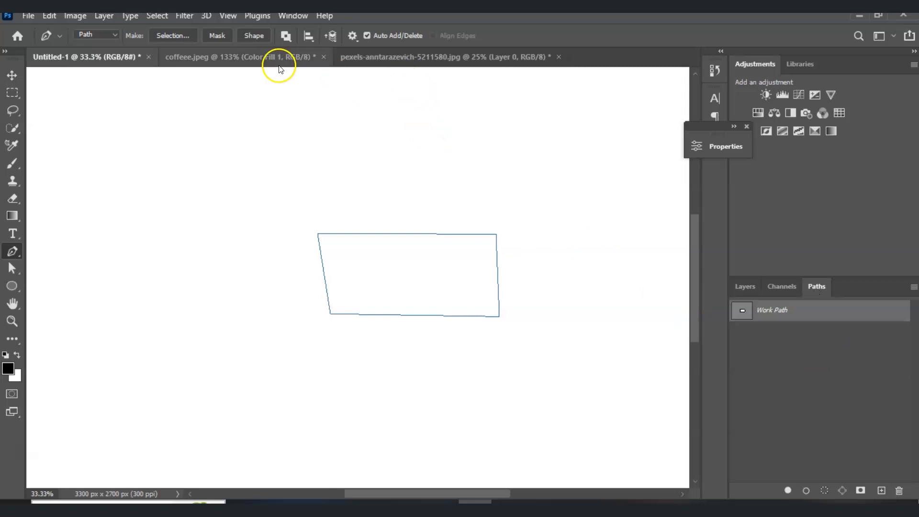
left_click(286, 18)
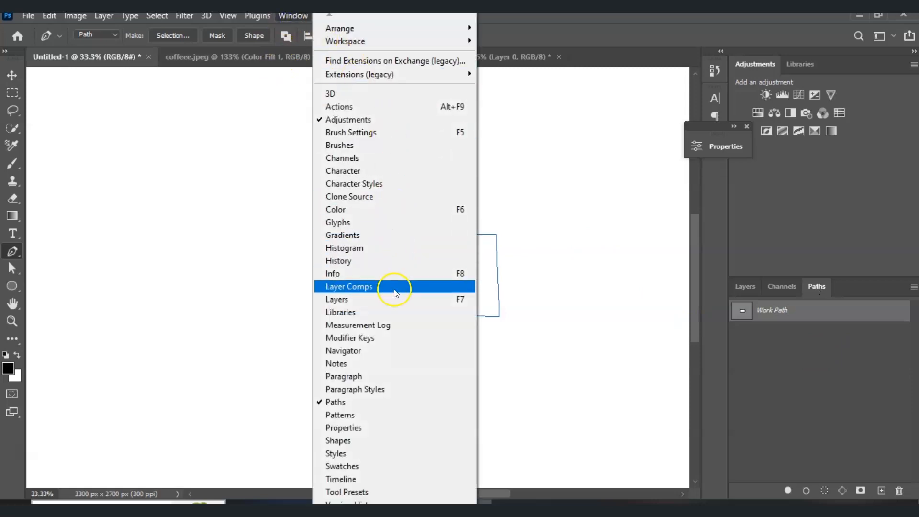
left_click(387, 402)
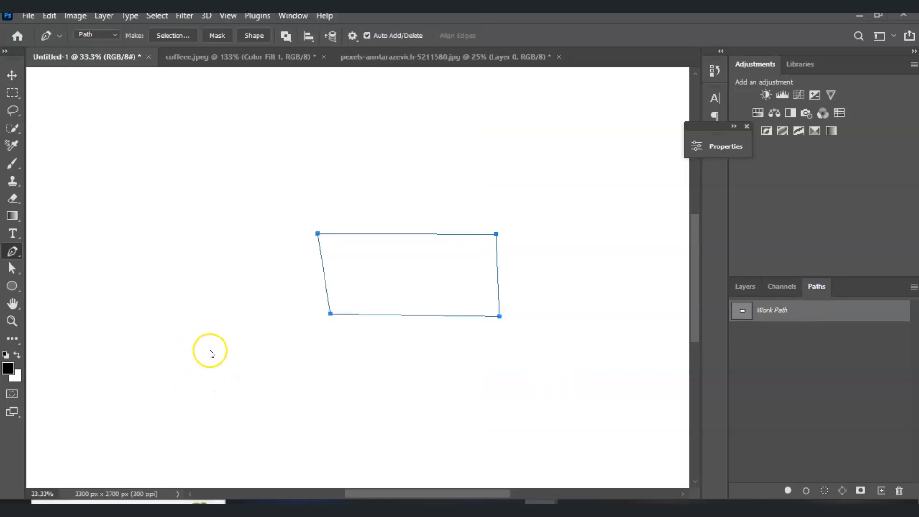
Draw a closed rectangular path with straight horizontal and vertical segments in the lower-left area of the canvas.
left_click(118, 408)
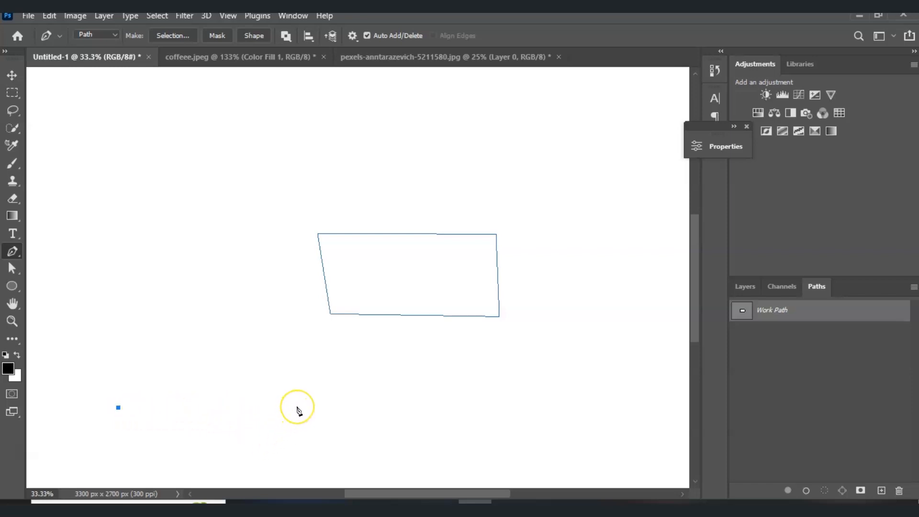
left_click(297, 408)
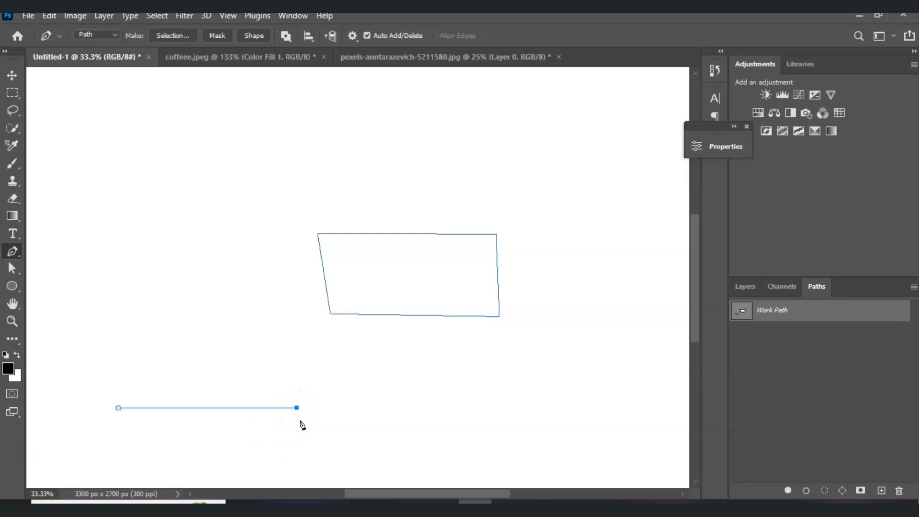
left_click(297, 317)
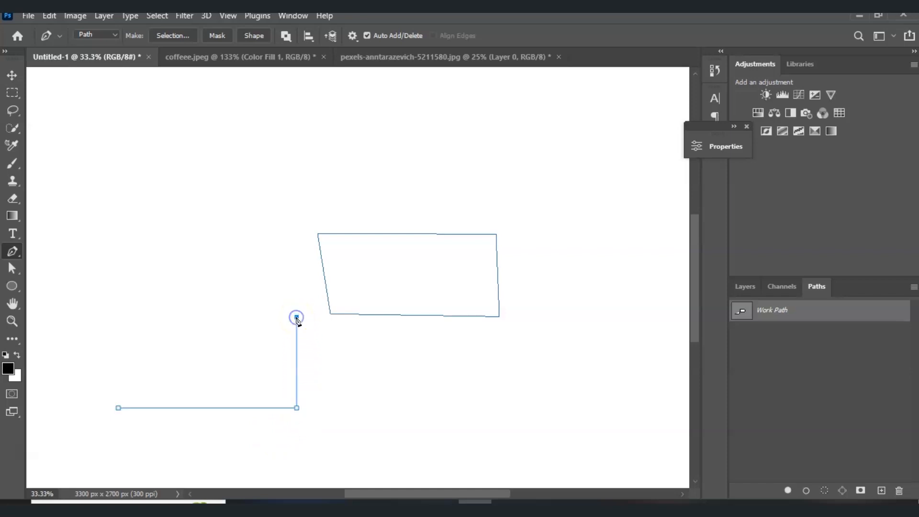
left_click(116, 317)
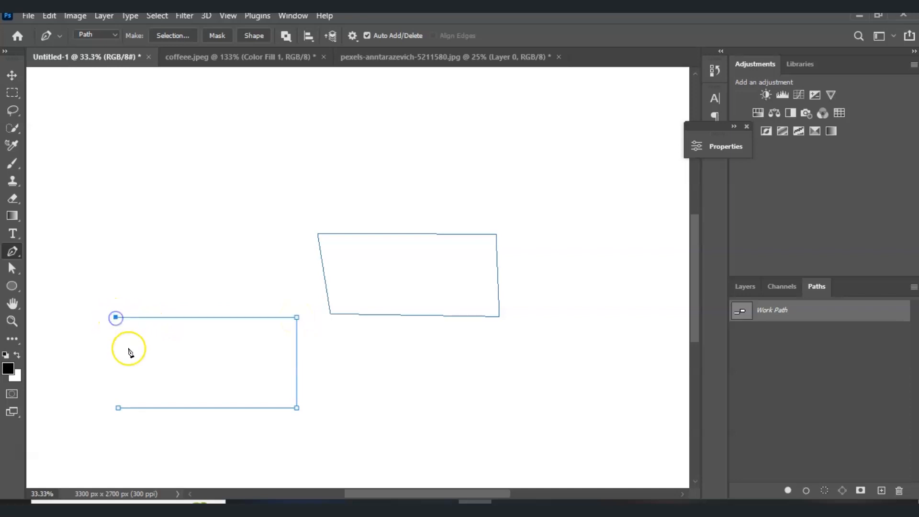
left_click(118, 408)
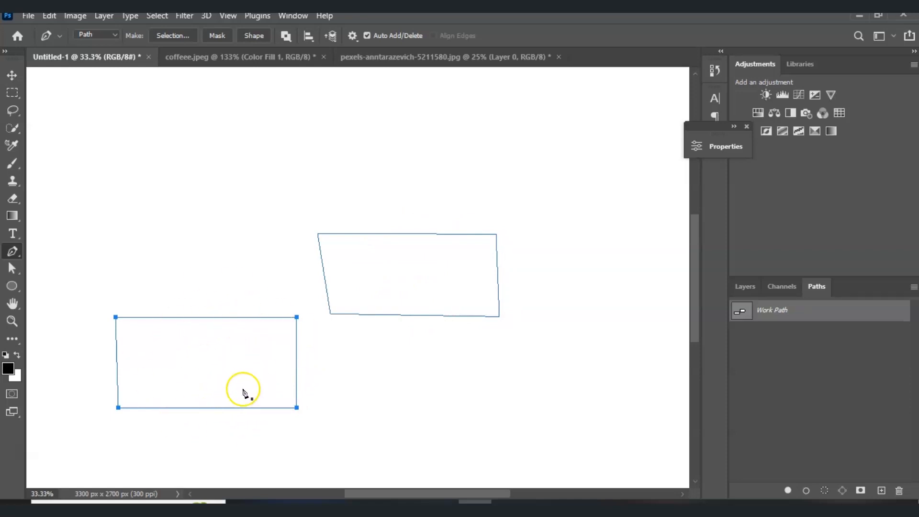
Draw a small triangular path of straight segments overlapping the lower-right corner of the rectangular path.
left_click(284, 399)
left_click(333, 447)
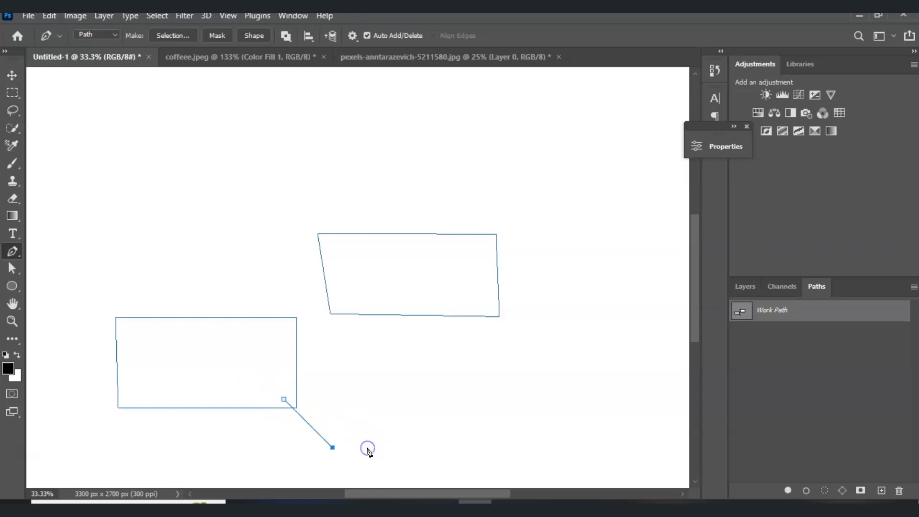
left_click(375, 405)
left_click(293, 406)
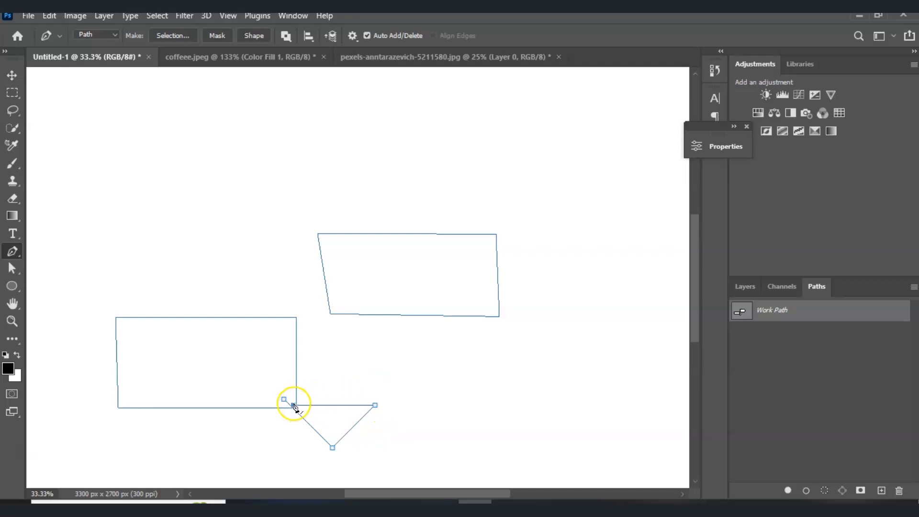
Undo all the straight-segment paths until the canvas is blank.
key("ctrl+z")
key("ctrl+z")
key("ctrl+z")
key("ctrl+z")
key("ctrl+z")
key("ctrl+z")
key("ctrl+z")
key("ctrl+z")
key("ctrl+z")
key("ctrl+z")
key("ctrl+z")
key("ctrl+z")
key("ctrl+z")
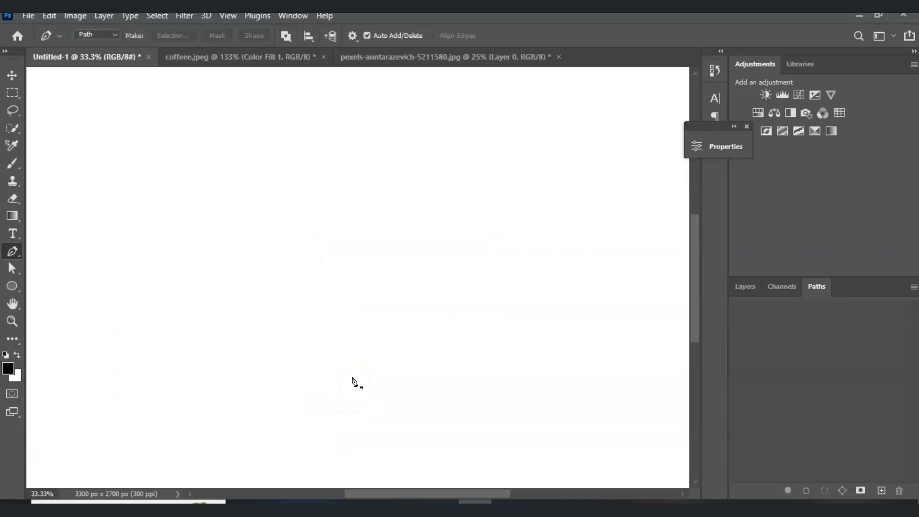
Draw a two-point path and pull the second anchor's direction handles to bend the segment into an upward arch.
left_click(131, 306)
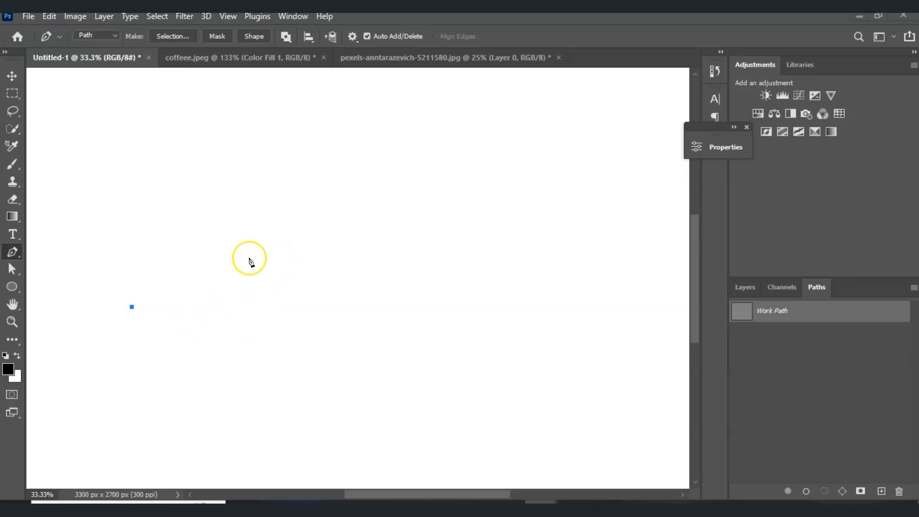
left_click(257, 243)
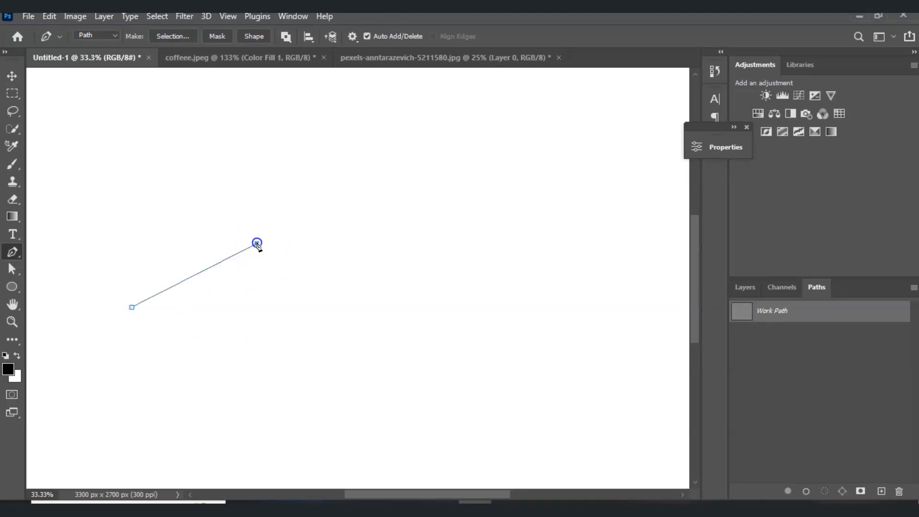
left_click_drag(257, 244, 259, 431)
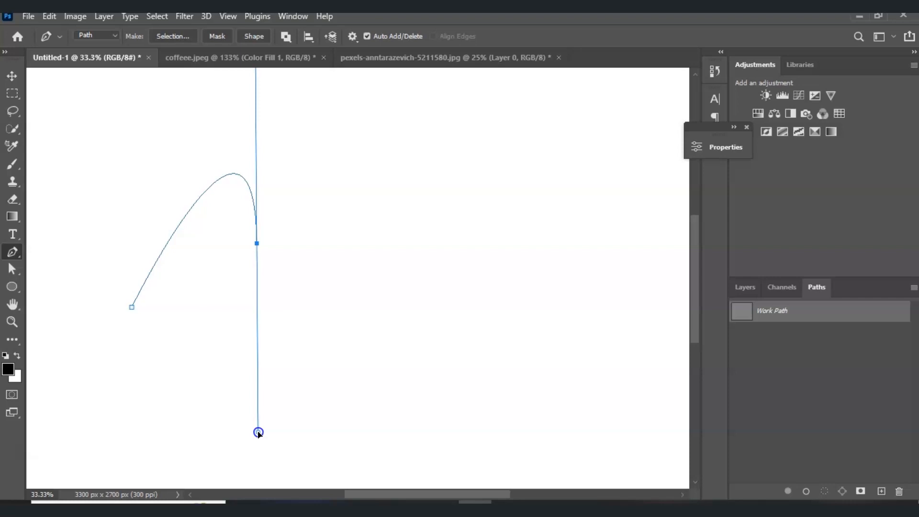
left_click_drag(259, 432, 257, 80)
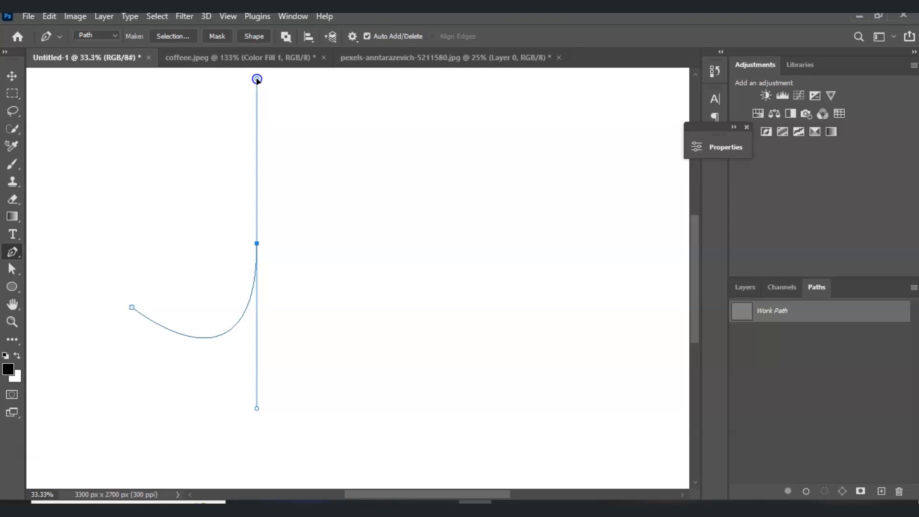
left_click_drag(258, 80, 266, 398)
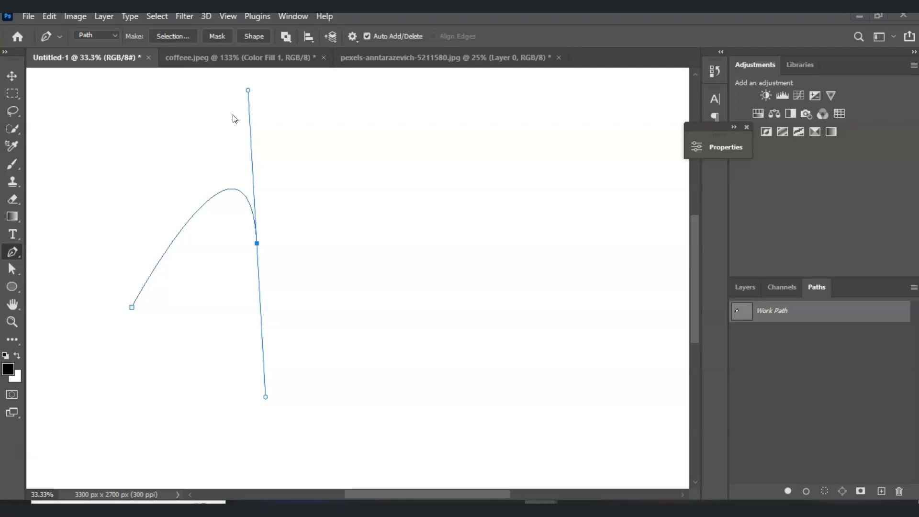
Reshape the arch by moving its upper direction handle with the Direct Selection tool, and clear the path from the canvas.
left_click(16, 268)
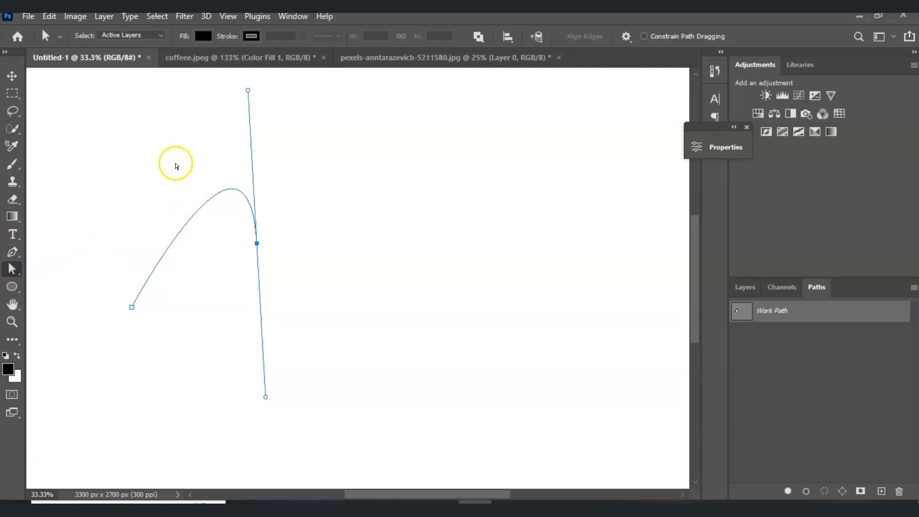
left_click(250, 91)
left_click_drag(249, 91, 236, 253)
left_click_drag(399, 185, 293, 266)
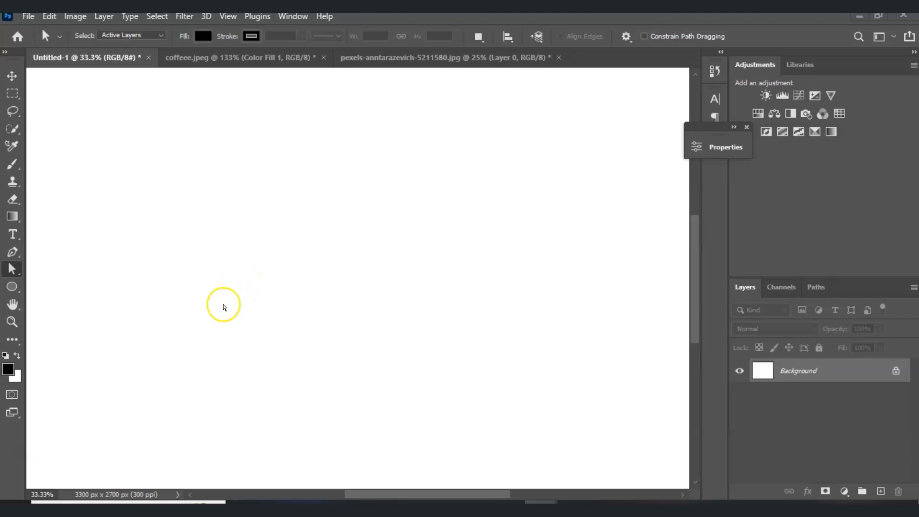
Draw a closed, roughly round path with curved anchor points using the Pen tool.
left_click(12, 252)
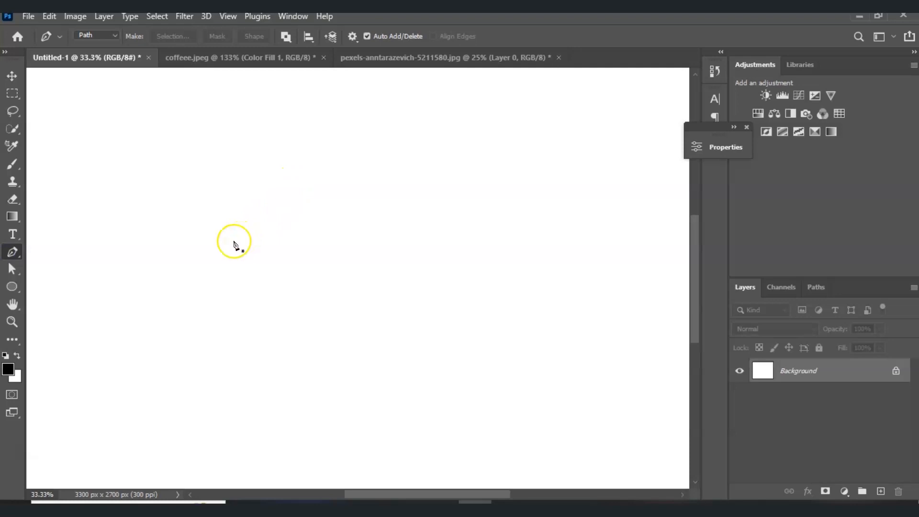
mouse_move(214, 230)
left_mouse_down()
mouse_move(256, 189)
mouse_move(353, 174)
mouse_move(222, 228)
left_mouse_up()
left_click_drag(314, 167, 379, 244)
left_click_drag(392, 274, 388, 307)
left_click_drag(291, 330, 273, 329)
left_click(221, 257)
left_click(214, 229)
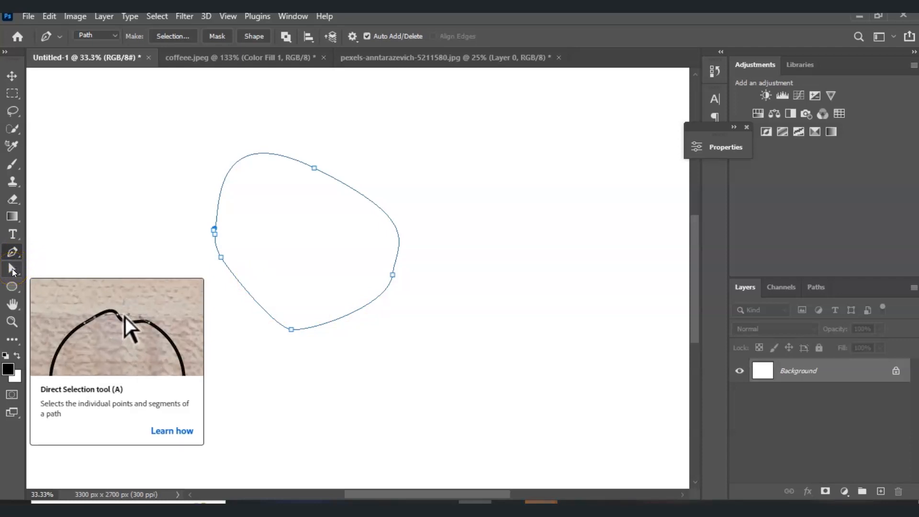
Reposition the upper-right, left, lower-left and lower-right anchors of the round path with the Direct Selection tool to smooth its outline.
left_click(12, 268)
left_click_drag(314, 168, 337, 162)
left_click(218, 237)
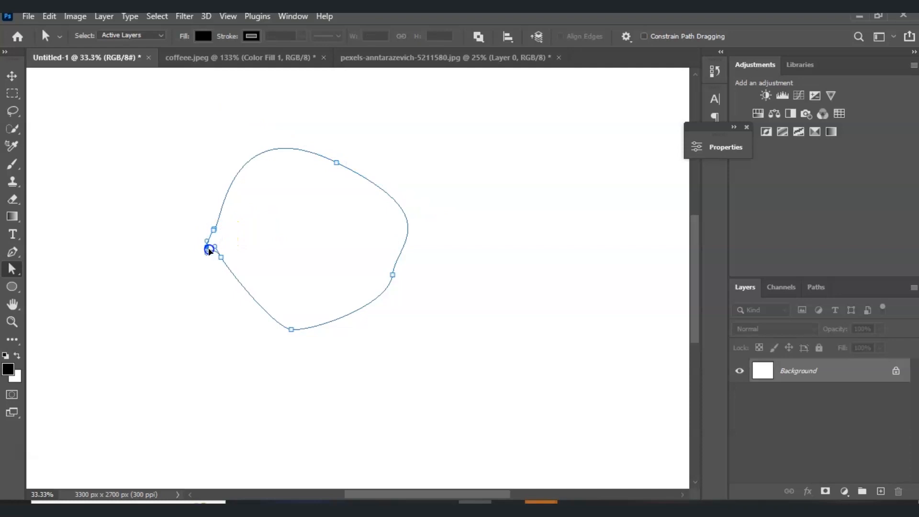
left_click_drag(223, 259, 240, 297)
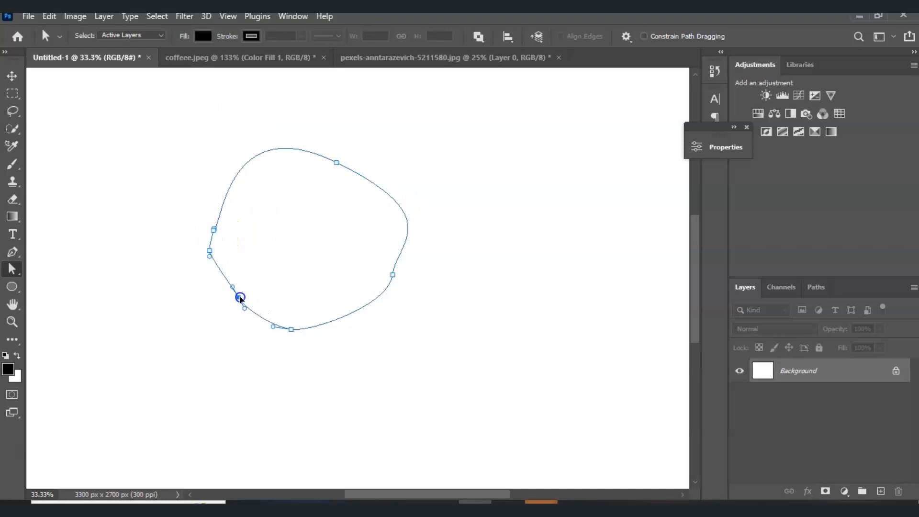
left_click_drag(393, 276, 388, 291)
left_click_drag(390, 257, 403, 263)
left_click(373, 318)
left_click(256, 156)
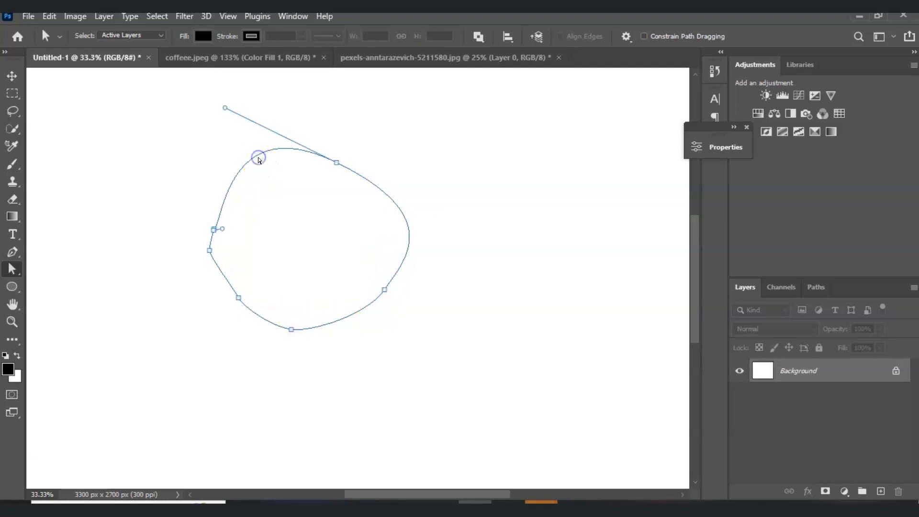
left_click(191, 174)
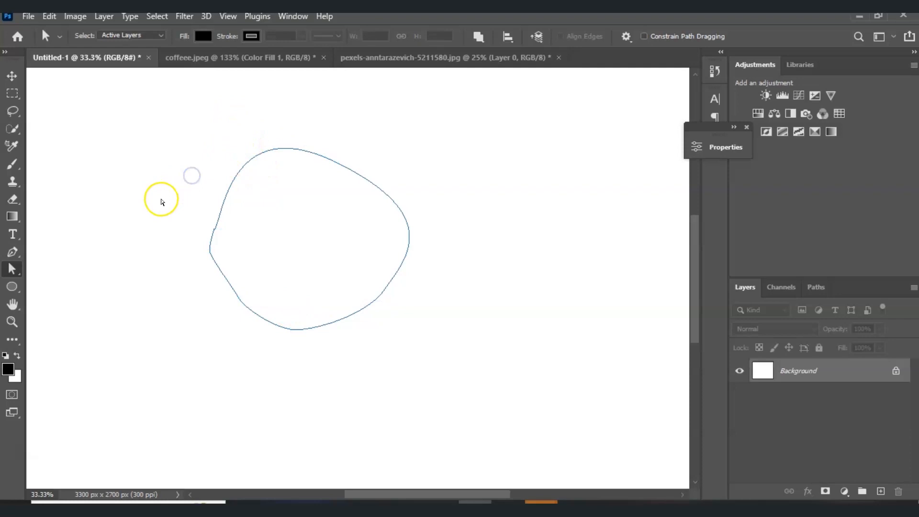
Adjust the direction handle of the path's top curve and reposition the anchors on its left side.
left_click(334, 163)
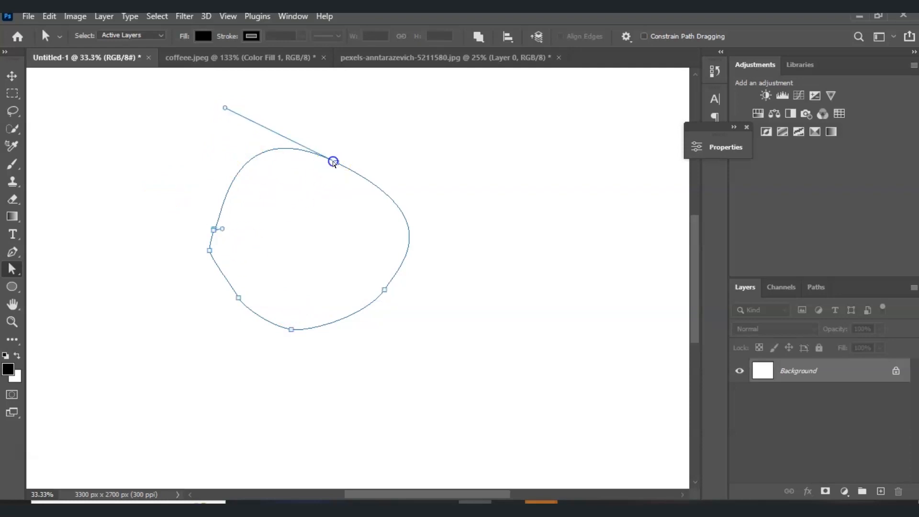
mouse_move(264, 134)
left_mouse_down()
mouse_move(225, 108)
mouse_move(274, 124)
mouse_move(253, 129)
left_mouse_up()
left_click(315, 154)
left_click(210, 238)
left_click_drag(210, 240, 221, 286)
left_click_drag(195, 222, 195, 241)
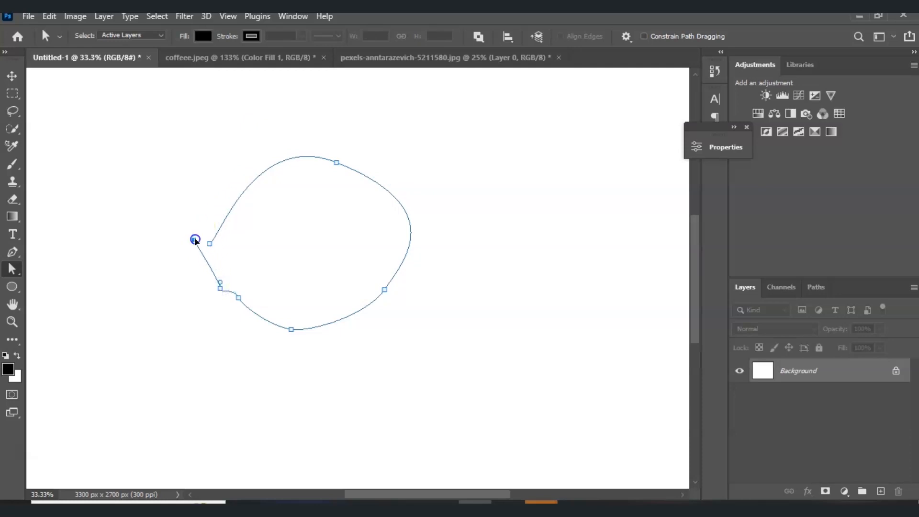
Move the path's lower-left, lower-right and upper-right anchors outward to enlarge the round shape.
left_click_drag(238, 298, 204, 297)
left_click_drag(243, 331, 238, 338)
left_click_drag(384, 290, 396, 320)
left_click_drag(337, 163, 353, 168)
Refine the left and bottom curves by moving their anchors and direction handles, lowering the path's bottom edge.
left_click(216, 232)
left_click(209, 244)
left_click(205, 303)
left_click_drag(204, 302, 201, 251)
left_click_drag(204, 295, 230, 326)
left_click(238, 337)
left_click_drag(319, 360, 317, 373)
left_click_drag(300, 375, 328, 369)
Shift the upper-right anchor down and inward, and move the lower-left and bottom anchors toward a circular outline.
left_click(354, 167)
left_click_drag(353, 167, 341, 192)
left_click(202, 297)
left_click_drag(202, 297, 213, 317)
left_click_drag(238, 338, 253, 365)
left_click_drag(318, 372, 342, 369)
left_click(209, 245)
Fine-tune the upper-right and lower-right anchors and the bottom direction handle to even out the round path.
left_click(395, 320)
left_click_drag(340, 192, 332, 190)
left_click(271, 166)
left_click(342, 369)
left_click_drag(326, 373, 329, 378)
left_click_drag(380, 341, 388, 326)
left_click_drag(332, 190, 333, 182)
left_click_drag(396, 320, 396, 334)
Finish rounding the path by adjusting its left anchor, bottom curve handle and lower-right anchor.
left_click(215, 319)
left_click_drag(208, 244, 191, 268)
left_click(342, 369)
left_click_drag(329, 377, 324, 374)
left_click_drag(396, 335, 407, 302)
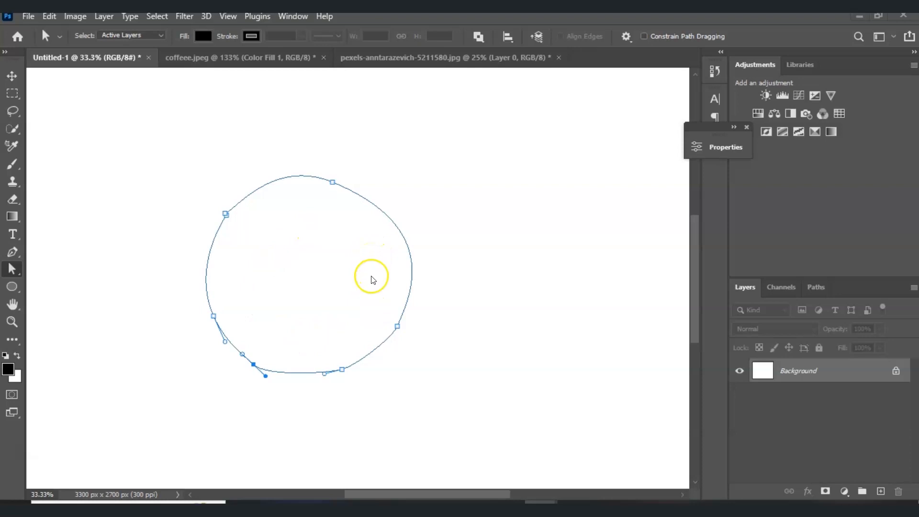
Activate the Pen tool and switch to the document with the vintage television photo.
key("p")
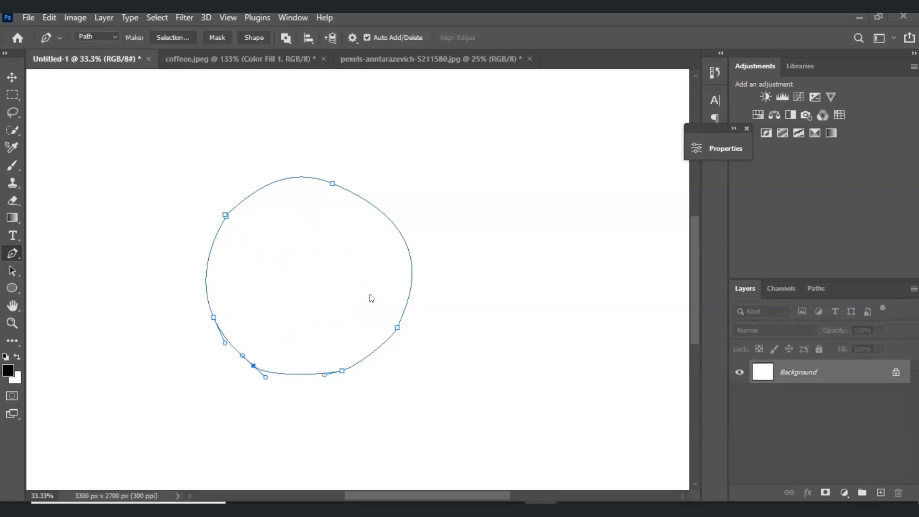
left_click(469, 57)
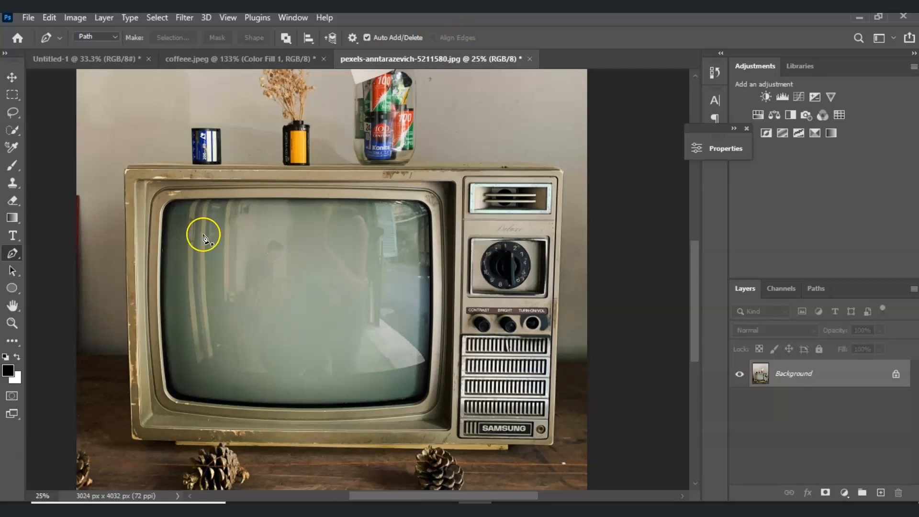
Trace the television's top edge with straight Pen tool segments, from its upper-left corner to its upper-right corner.
left_click(125, 165)
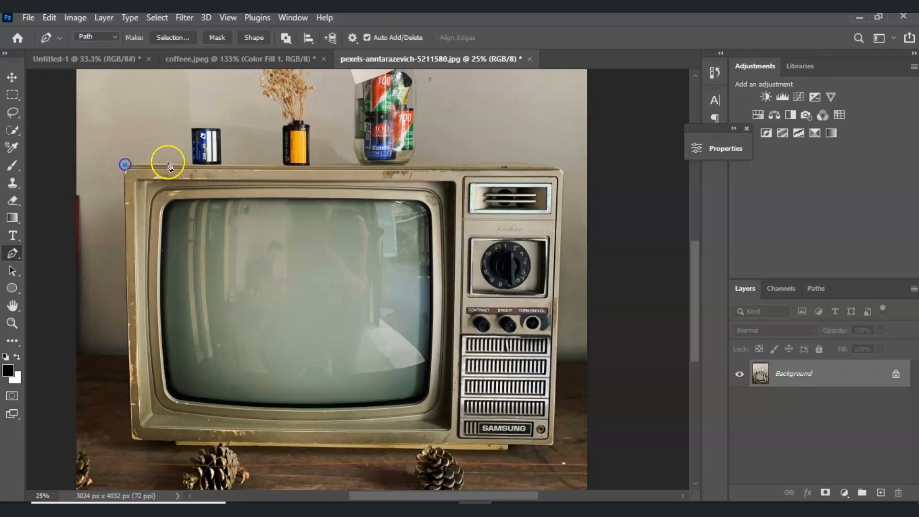
left_click(221, 164)
left_click(310, 164)
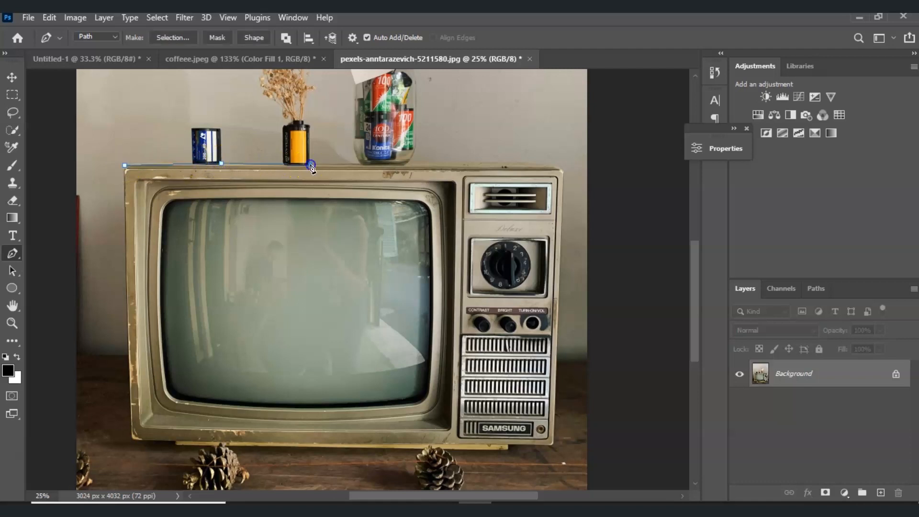
left_click(395, 164)
left_click(491, 159)
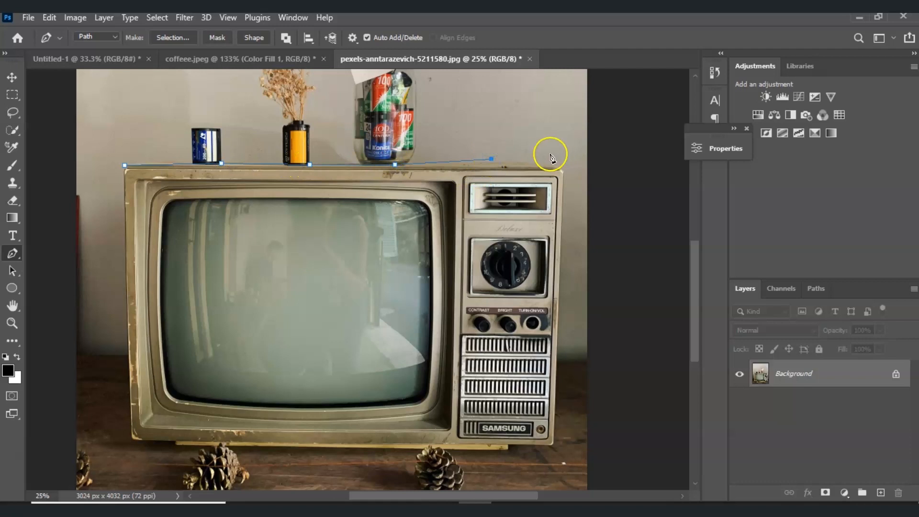
left_click(521, 162)
left_click(560, 167)
Continue the outline around the television's right side, base and left side, close it, and create a vector mask from the path.
left_click(555, 446)
left_click(509, 447)
left_click(175, 449)
left_click(131, 440)
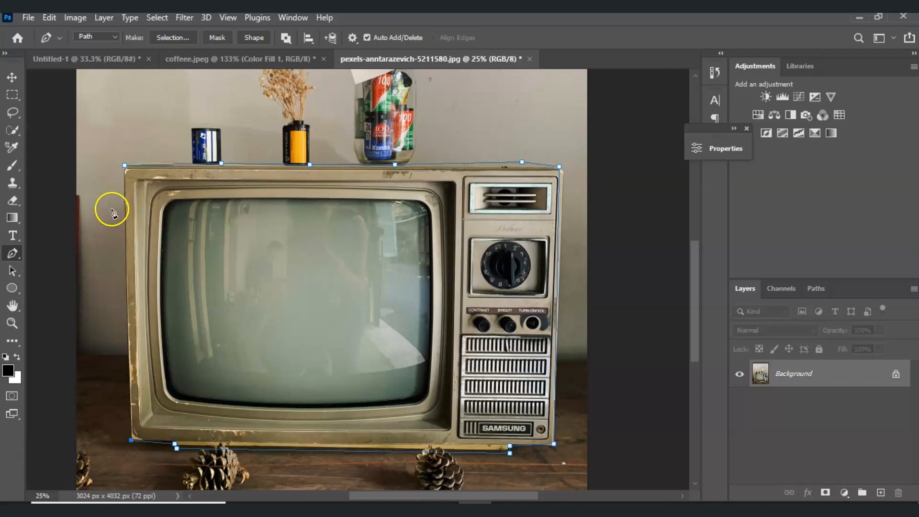
left_click(125, 166)
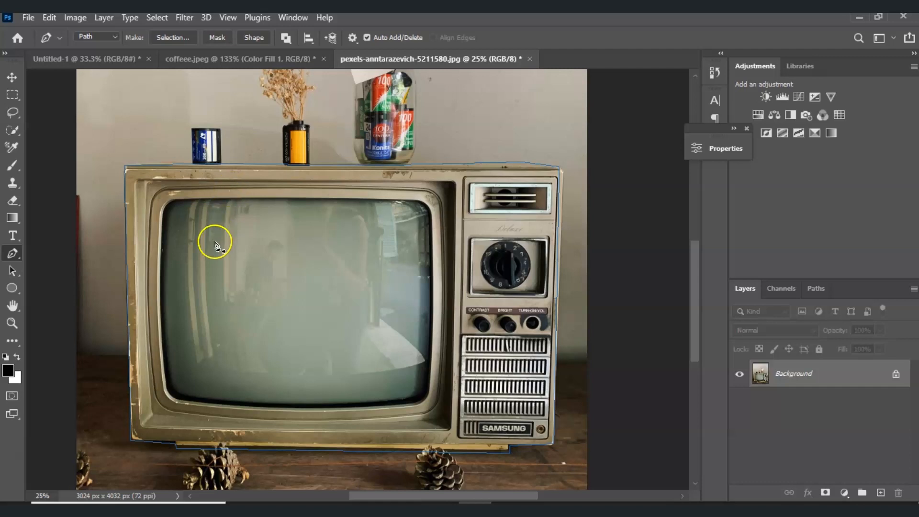
right_click(304, 314)
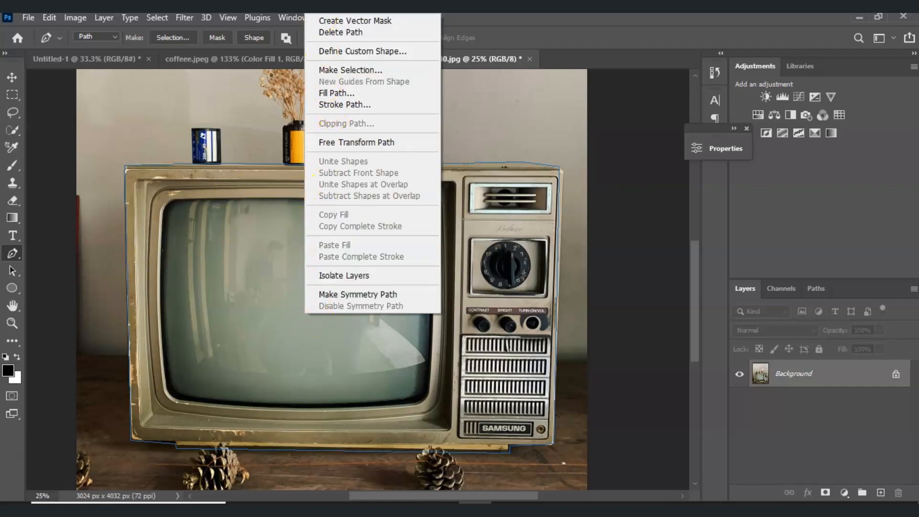
left_click(338, 22)
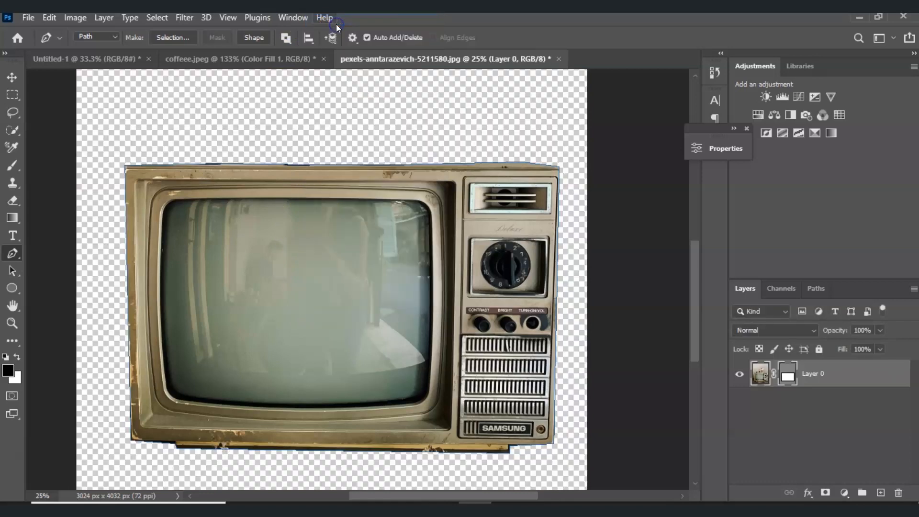
In the coffeee.jpeg document, draw an open curved path along the plate's upper rim, from its upper left to its right side.
key("ctrl+shift+Tab")
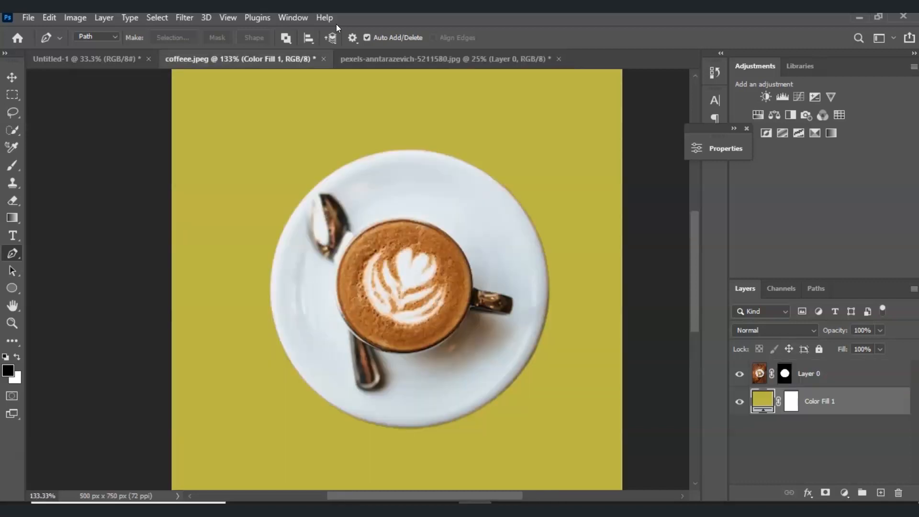
left_click(227, 39)
left_click(280, 232)
left_click(323, 180)
mouse_move(330, 184)
left_mouse_down()
mouse_move(318, 181)
mouse_move(328, 186)
left_mouse_up()
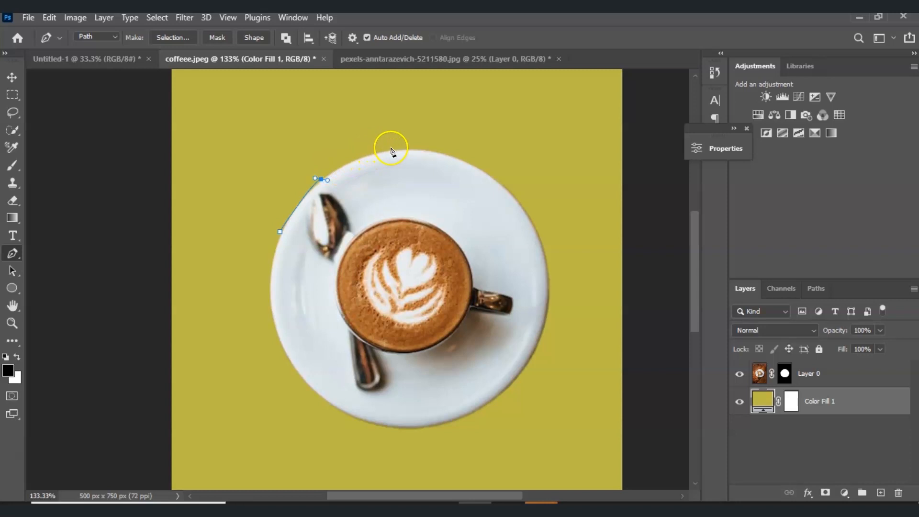
left_click_drag(392, 148, 423, 143)
left_click(457, 154)
left_click_drag(537, 233, 514, 255)
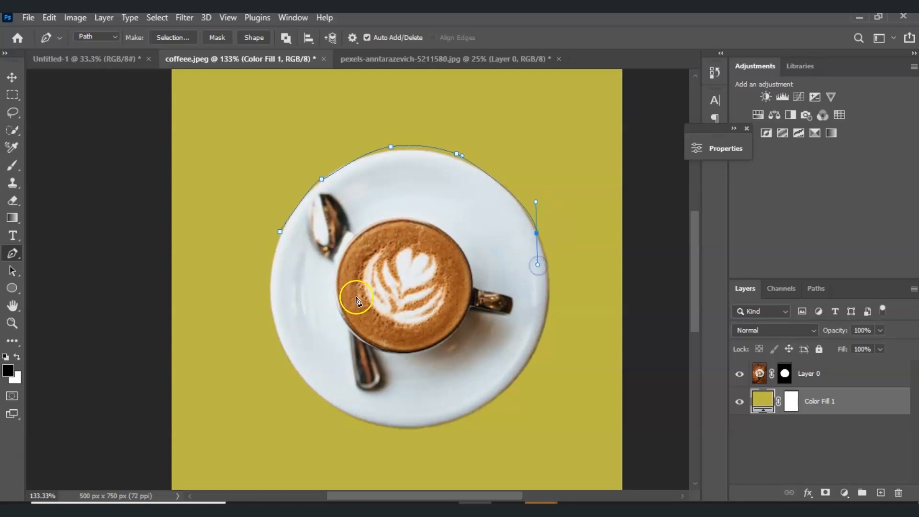
Place type on the curved path from its left end and replace the Lorem Ipsum placeholder words with "DOODLE ROYALKT".
left_click(14, 236)
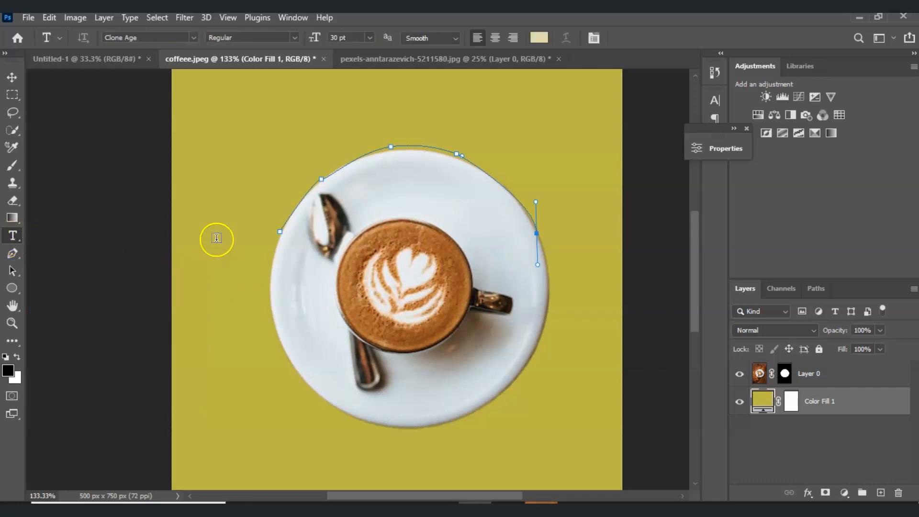
left_click(280, 231)
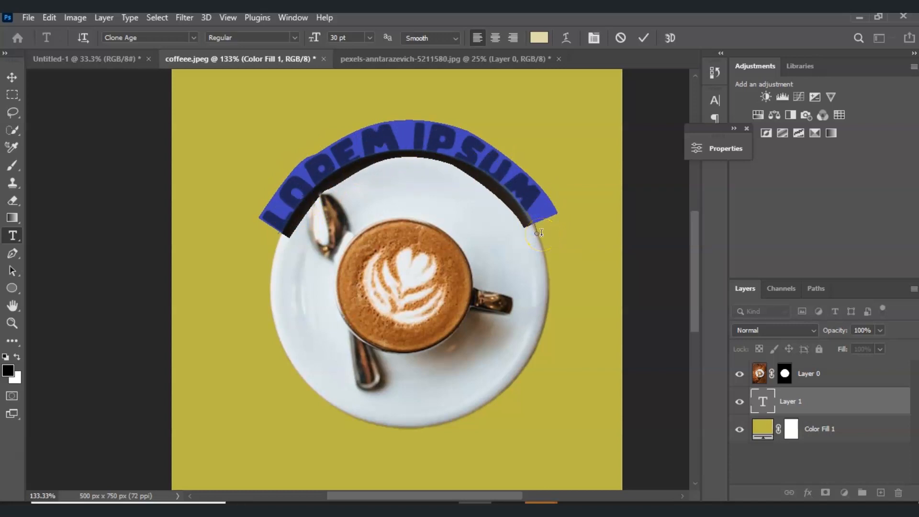
left_click(277, 205)
left_click_drag(280, 206, 571, 184)
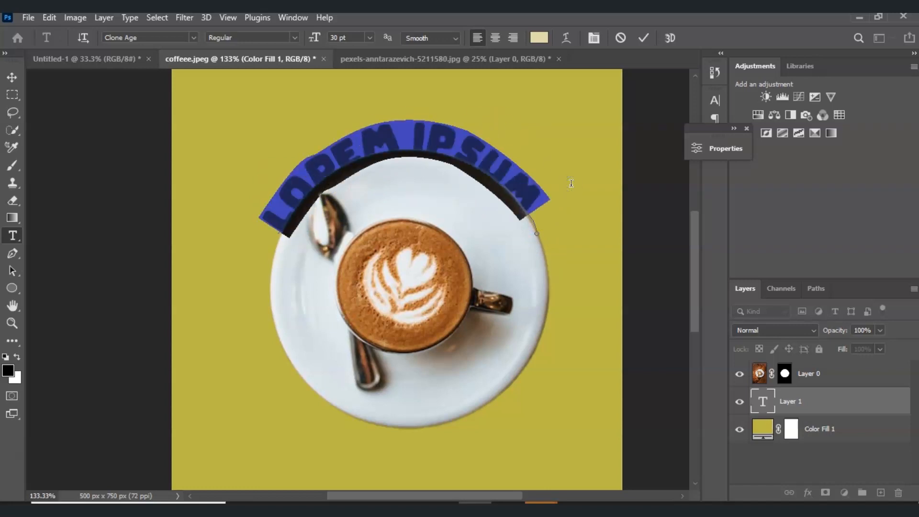
type("DOODLE")
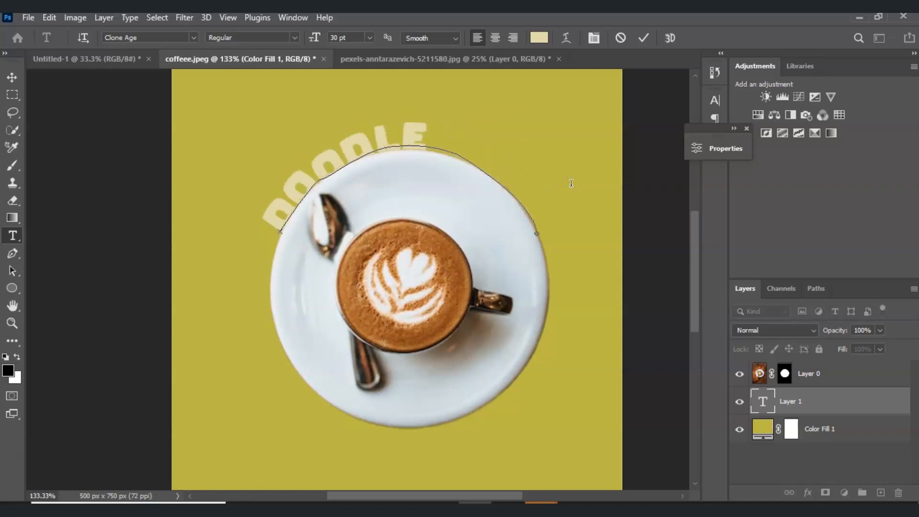
type(" ROYA")
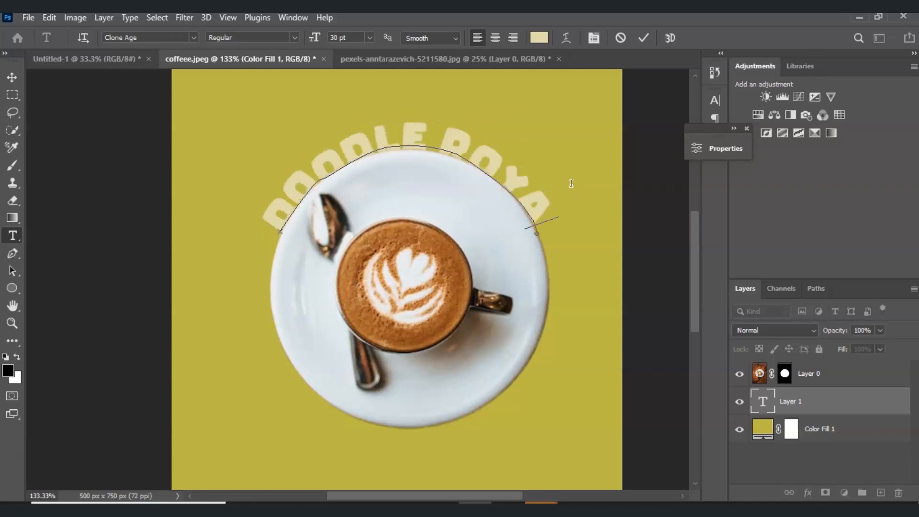
key("ctrl+z")
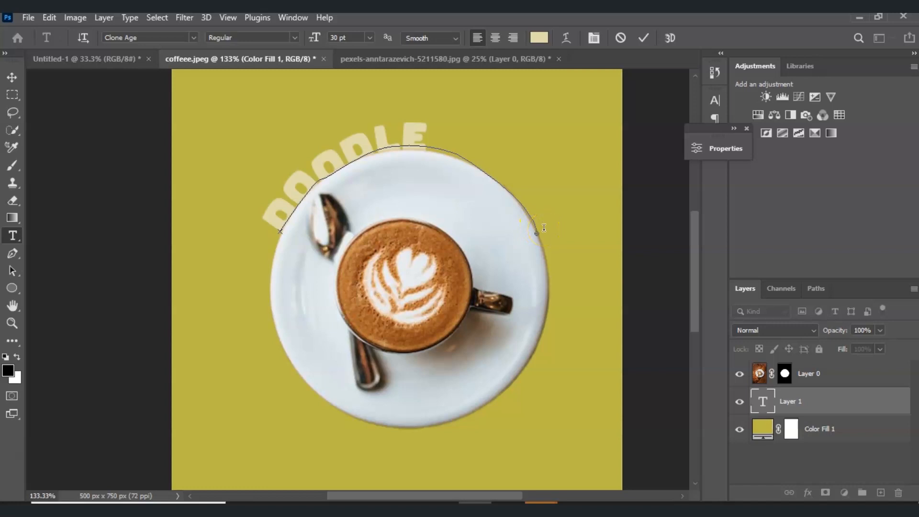
Use the Path Selection Tool to nudge the starting point of the text along the path.
left_click(13, 270)
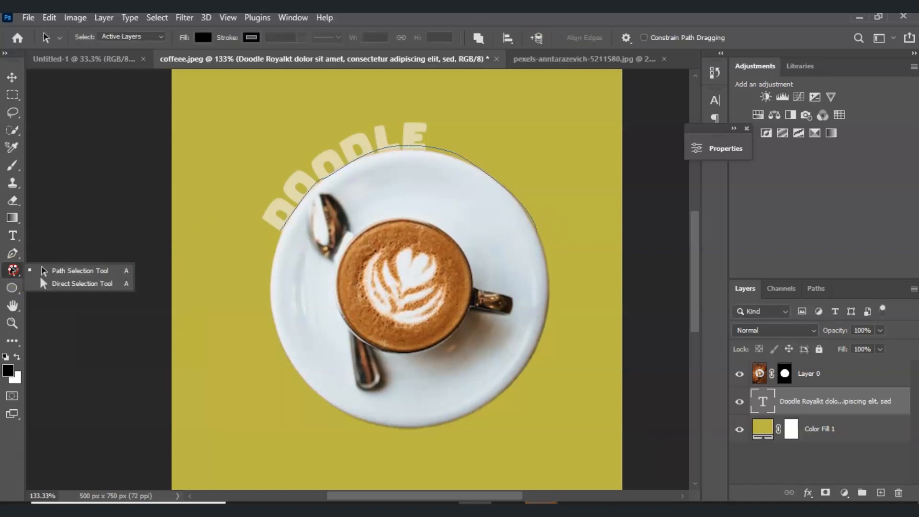
left_click(49, 266)
mouse_move(266, 215)
left_mouse_down()
mouse_move(308, 161)
mouse_move(258, 214)
left_mouse_up()
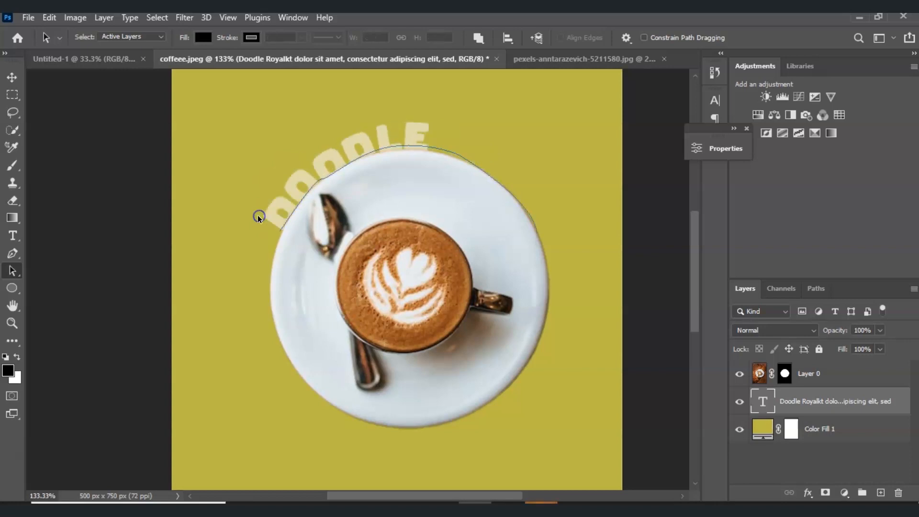
Use the Direct Selection Tool to lengthen the text path by moving both end anchors down the rim, and adjust the upper-left anchor.
right_click(19, 270)
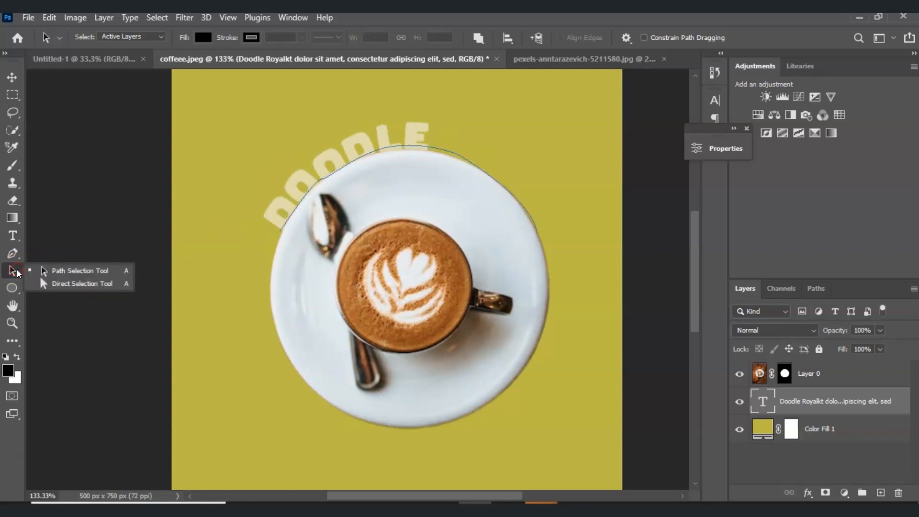
left_click(53, 284)
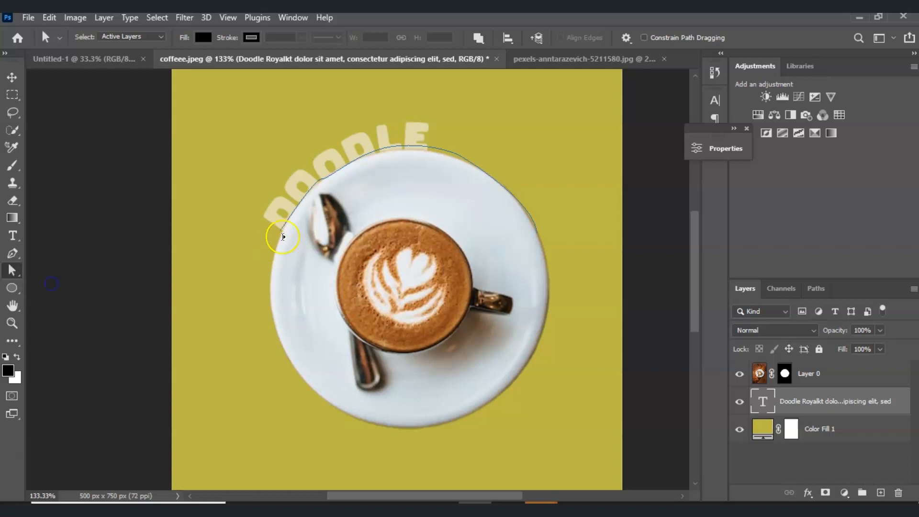
left_click(282, 231)
mouse_move(283, 233)
left_mouse_down()
mouse_move(267, 248)
mouse_move(269, 261)
left_mouse_up()
left_click_drag(312, 194, 317, 183)
left_click_drag(537, 233, 549, 254)
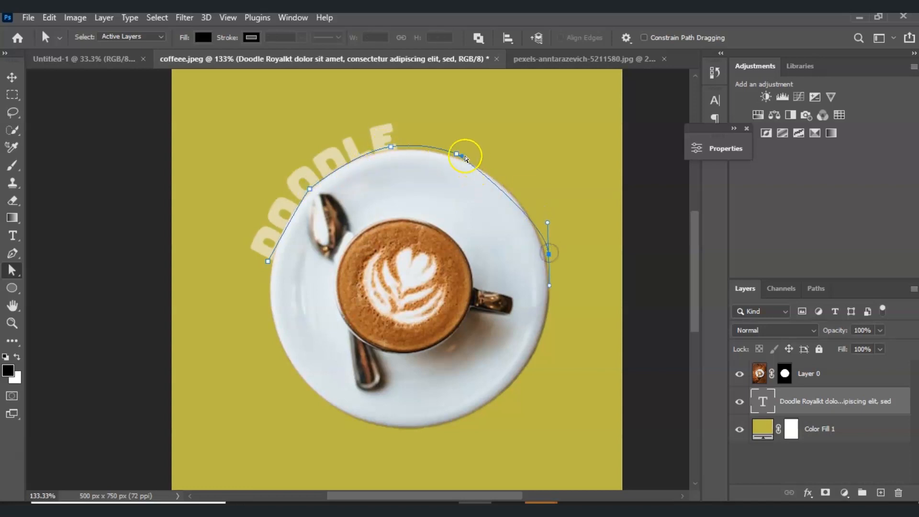
Shift the path's top and upper-right anchors toward the right, and extend its right end farther down the plate's rim.
left_click_drag(457, 154, 475, 164)
left_click_drag(390, 147, 386, 149)
left_click(548, 254)
left_click_drag(549, 285, 553, 324)
left_click_drag(549, 254, 554, 281)
left_click_drag(474, 164, 495, 177)
left_click_drag(386, 149, 402, 146)
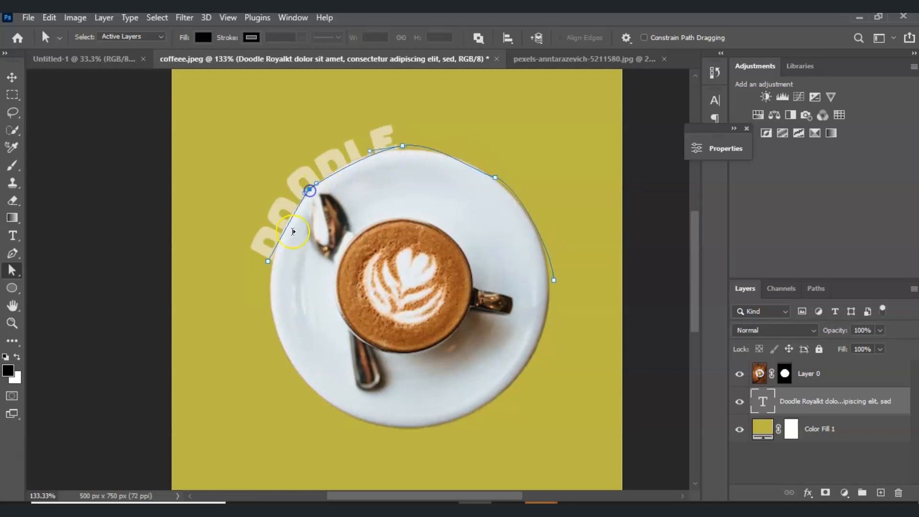
Lower the path's left end anchor, move the upper-left anchor outward, and adjust the top anchor's direction handle.
left_click_drag(268, 261, 263, 281)
left_click_drag(309, 188, 305, 194)
left_click(303, 193)
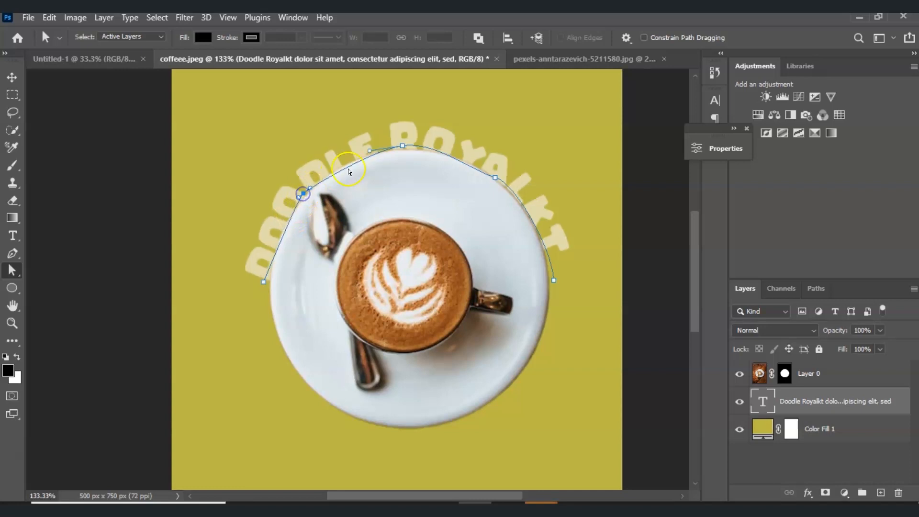
left_click_drag(373, 147, 358, 147)
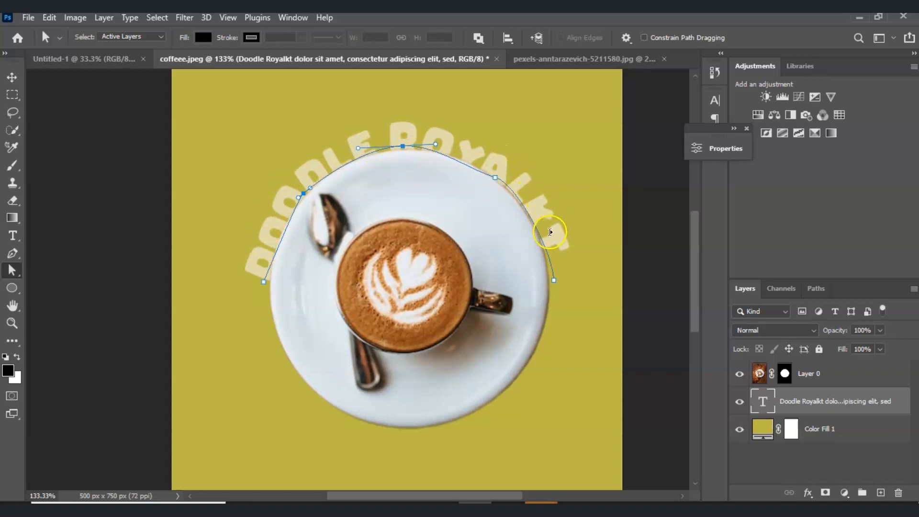
Nudge the path's right end anchor and move the curved text up and slightly left, clear of the plate's rim.
left_click(542, 220)
left_click(555, 228)
left_click_drag(554, 280, 552, 284)
left_click(12, 77)
left_click_drag(372, 132, 367, 118)
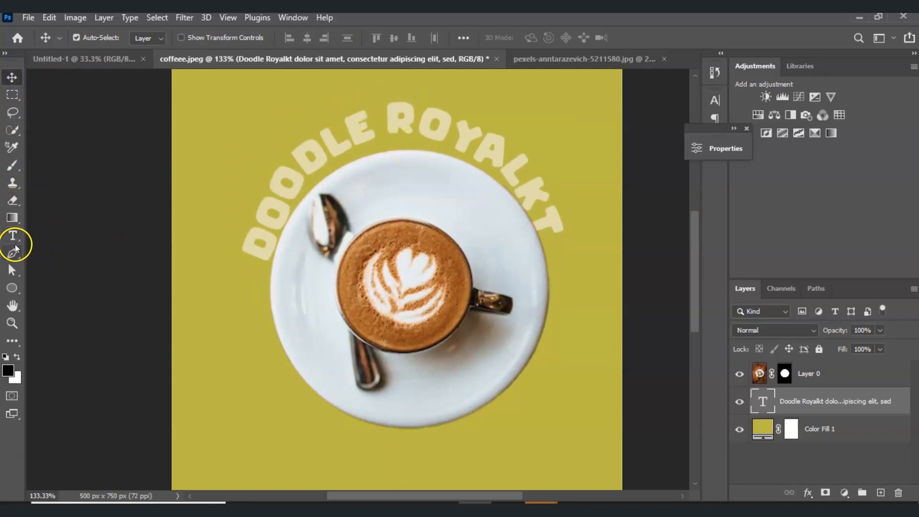
Move the text path's right end outward and smooth its upper-right and left curves into an even arc around the plate.
left_click_drag(13, 271, 51, 292)
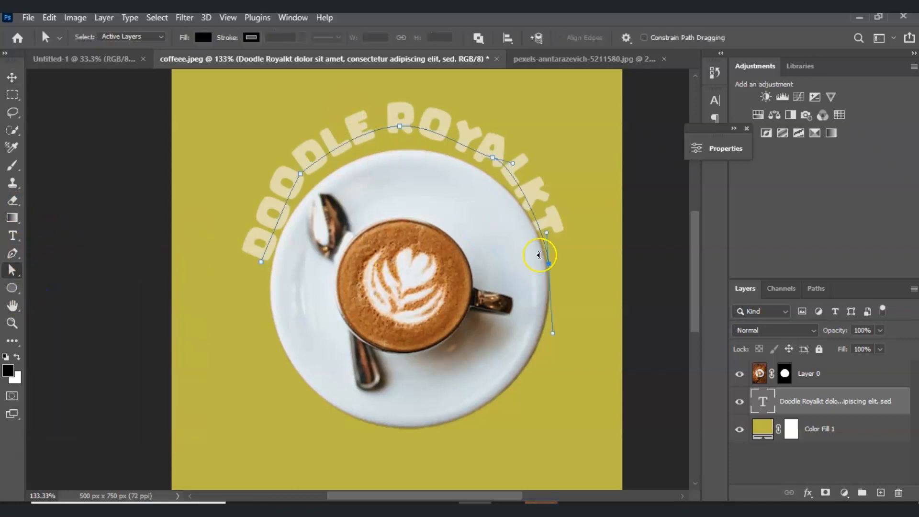
left_click(552, 266)
left_click_drag(552, 266, 565, 265)
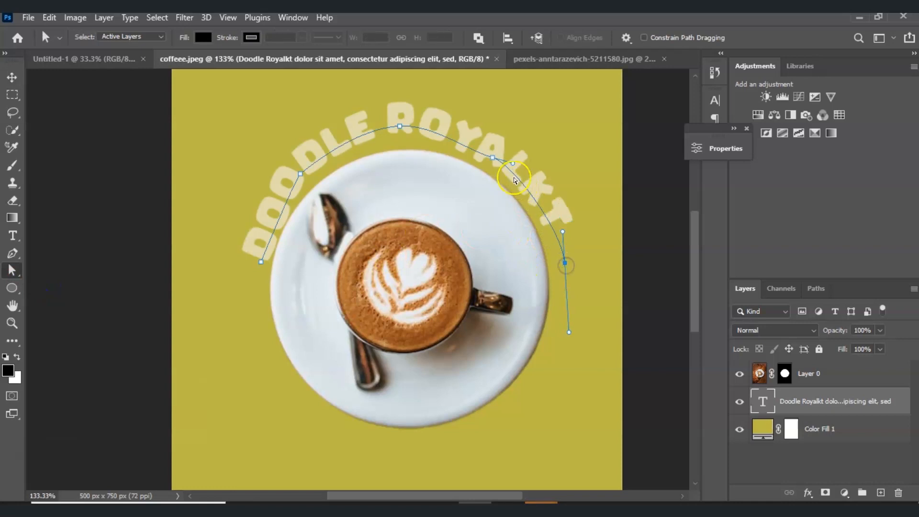
left_click_drag(513, 164, 509, 172)
left_click_drag(299, 174, 280, 206)
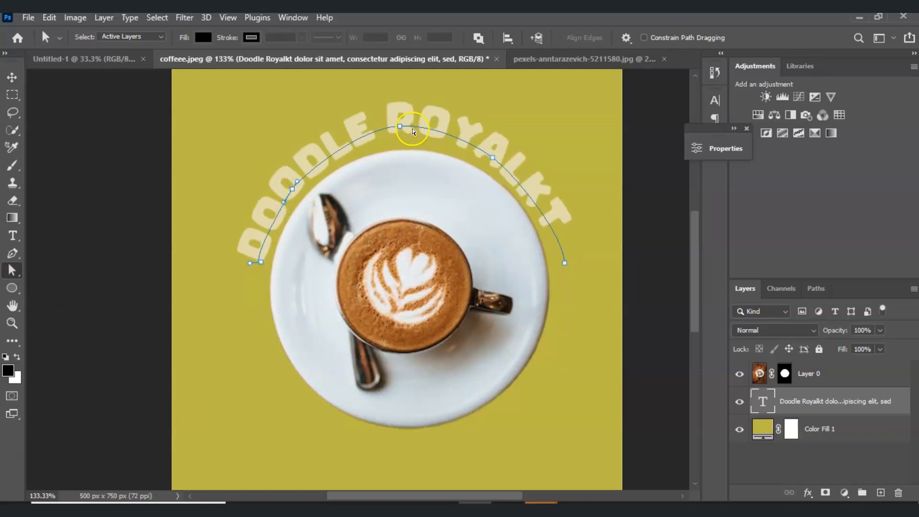
key("v")
left_click(412, 139)
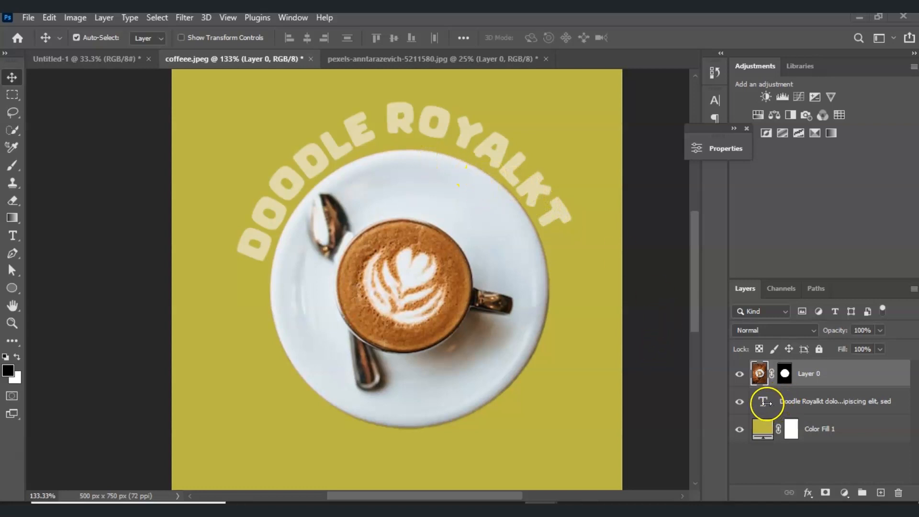
Correct the curved text's second word to "ROYALTY".
double_click(764, 402)
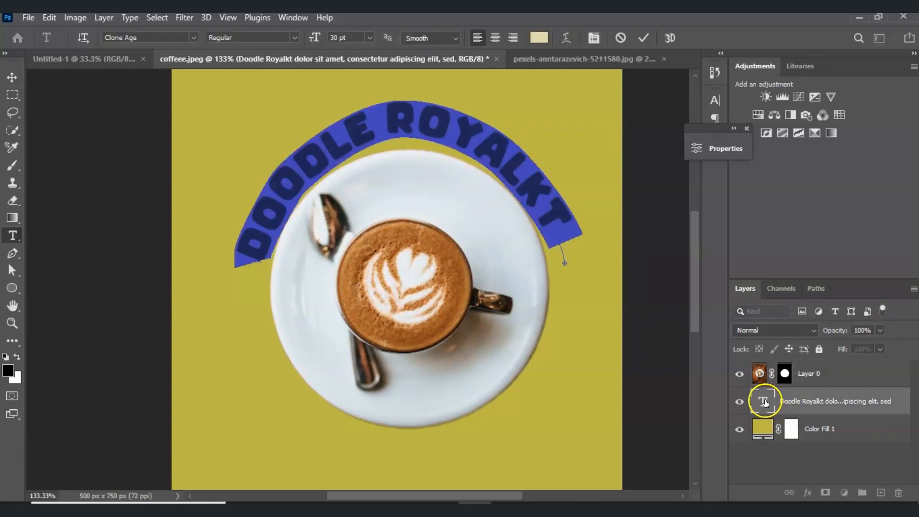
left_click(557, 228)
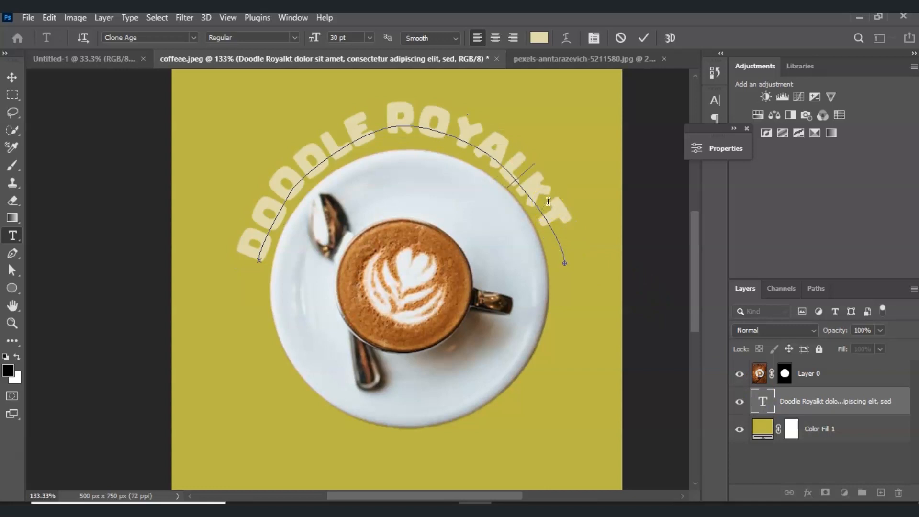
key("BackSpace")
type("Y")
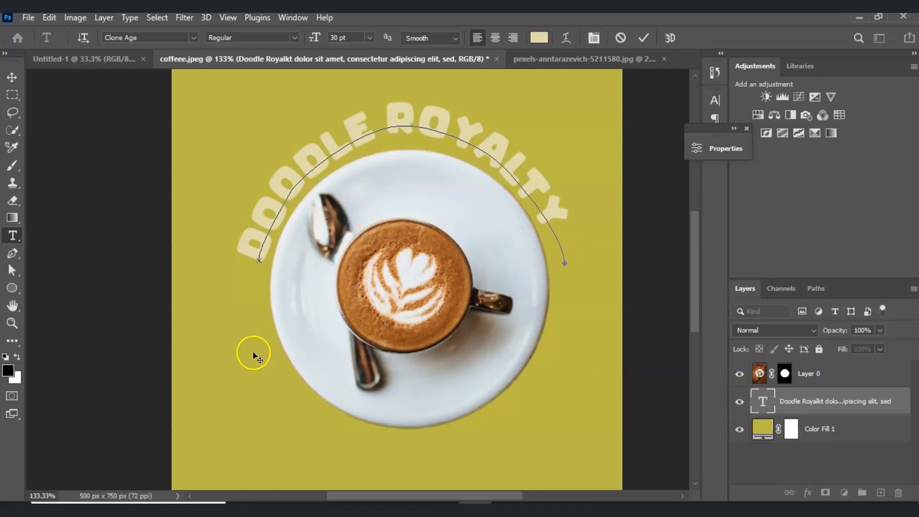
left_click(20, 274)
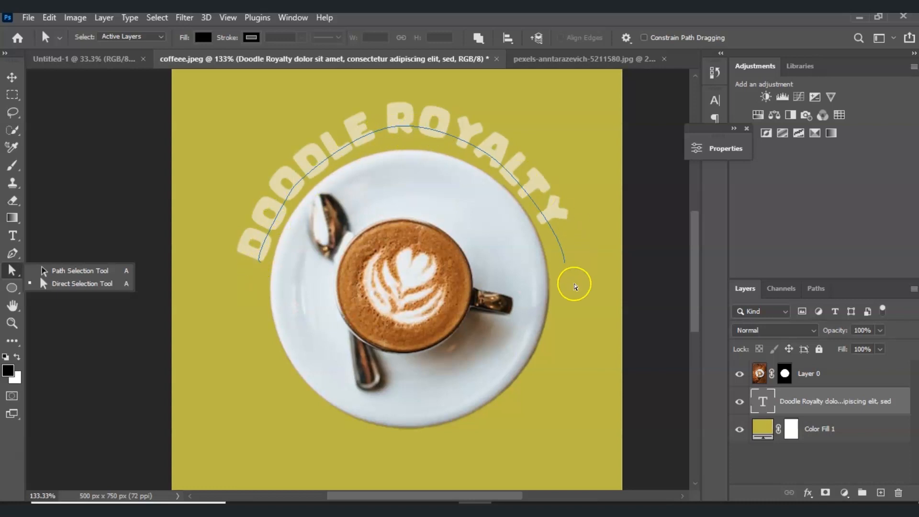
Delete the leftover Work Path from the document's saved paths.
left_click(816, 289)
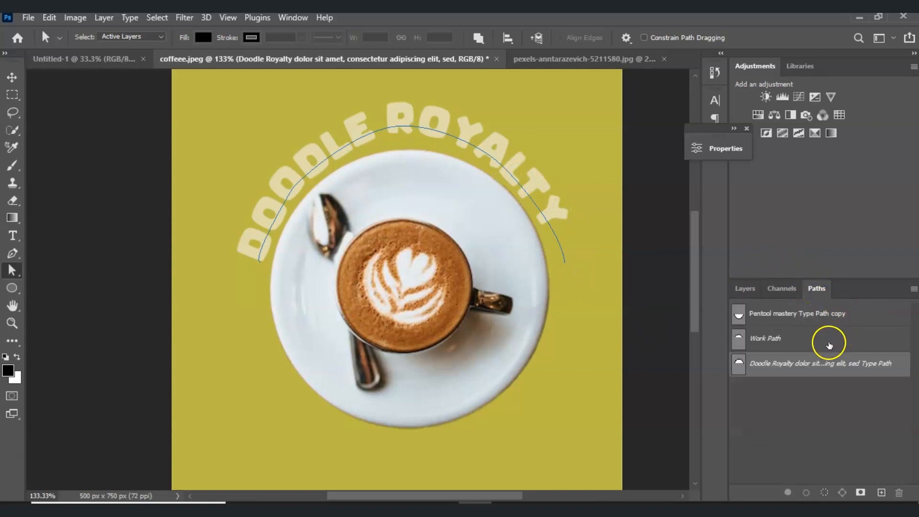
left_click(829, 345)
left_click_drag(747, 338, 899, 493)
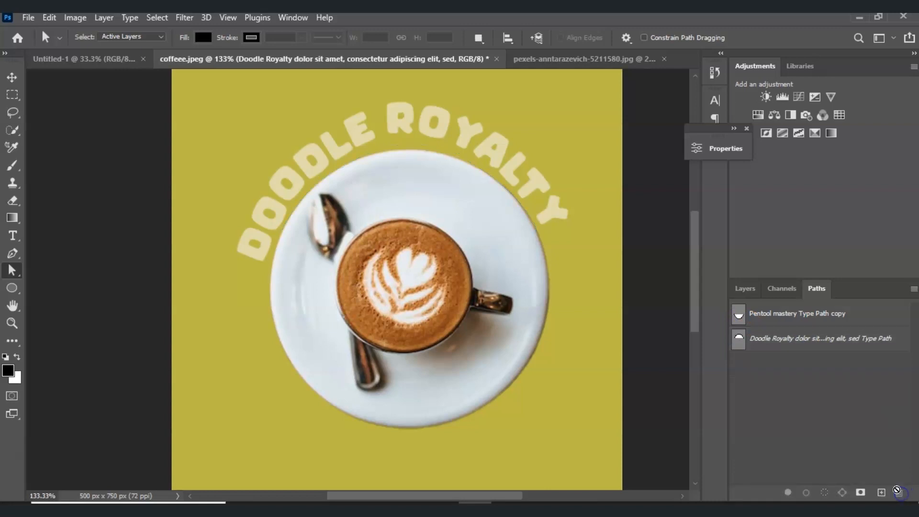